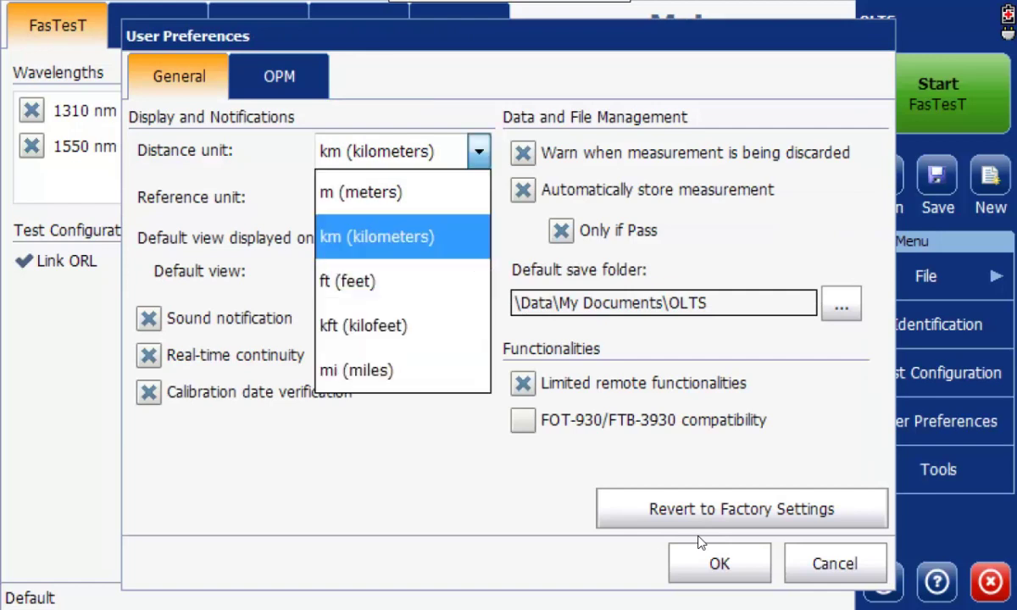
Keep kilometres as the distance unit and close the user preferences after checking the power meter page.
{"action": "key", "text": "Return"}
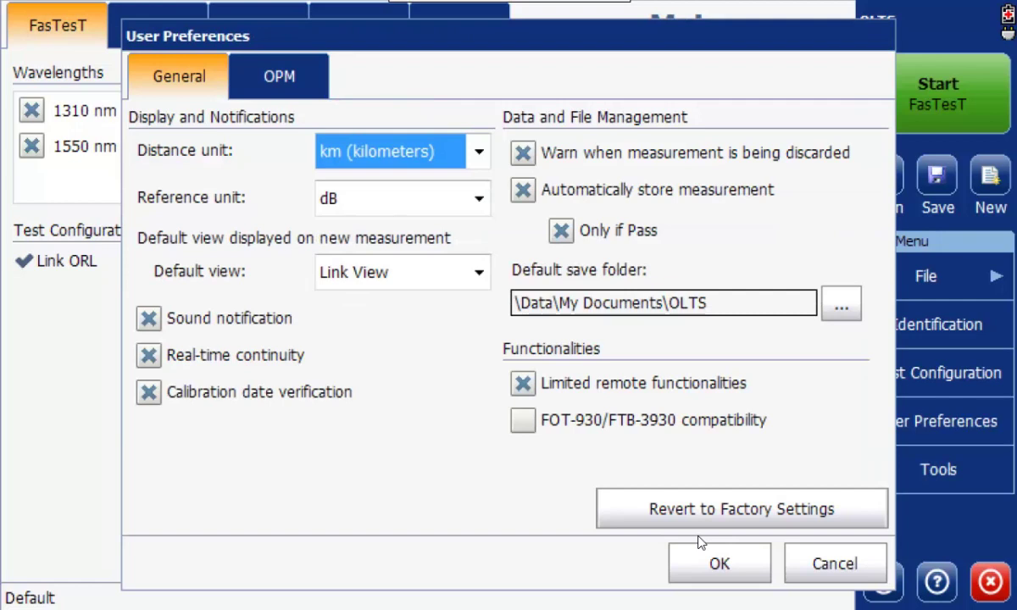
{"action": "key", "text": "ctrl+Tab"}
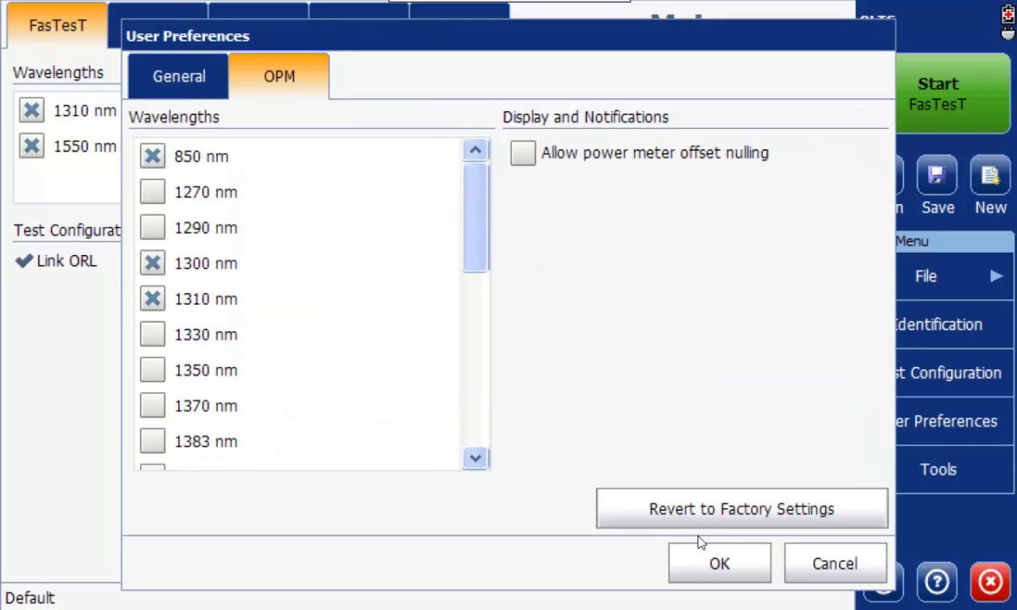
{"action": "left_click", "coordinate": [700, 544]}
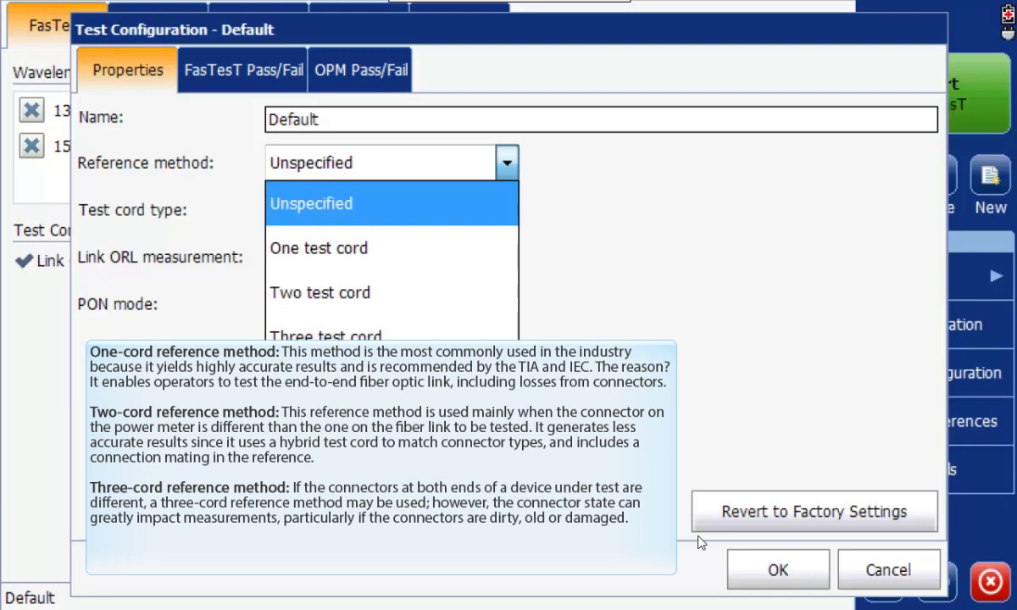
Leave the reference method at Unspecified and view the empty 1310/1550 nm FasTesT pass/fail thresholds.
{"action": "key", "text": "Return"}
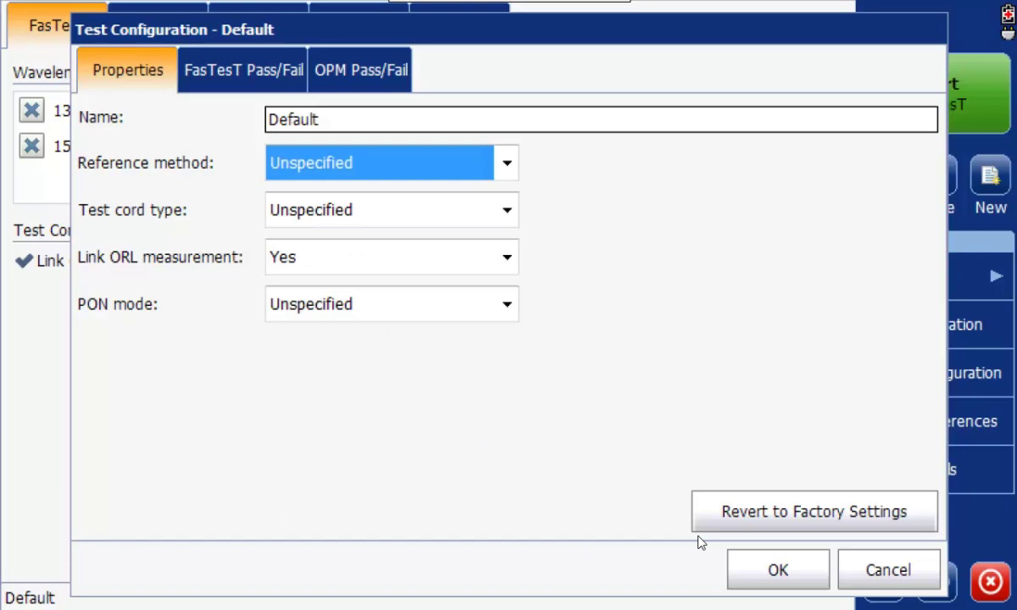
{"action": "key", "text": "ctrl+Tab"}
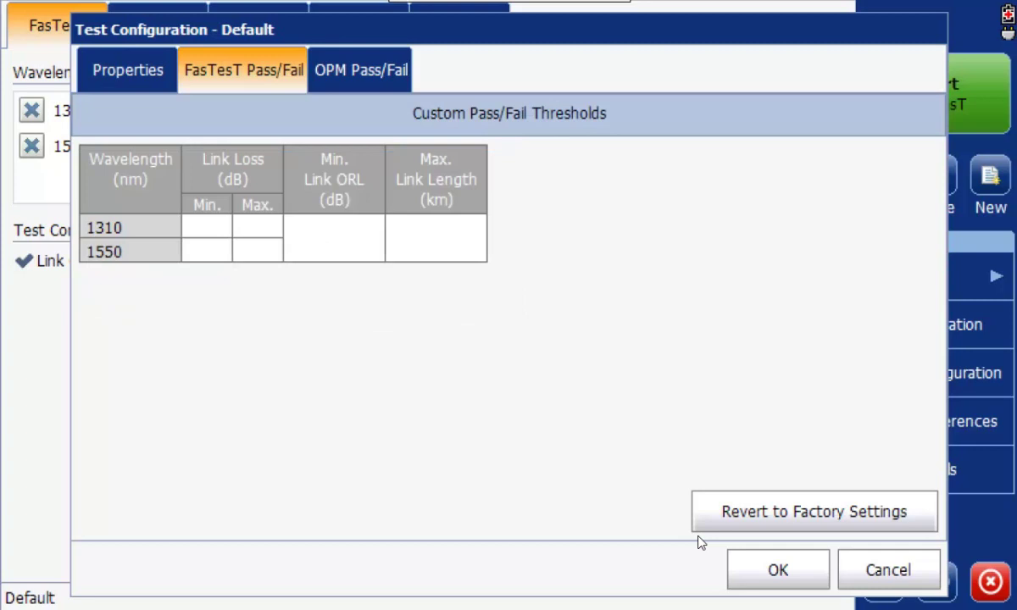
Check the OPM pass/fail thresholds and confirm the Default configuration's settings with OK.
{"action": "key", "text": "ctrl+Tab"}
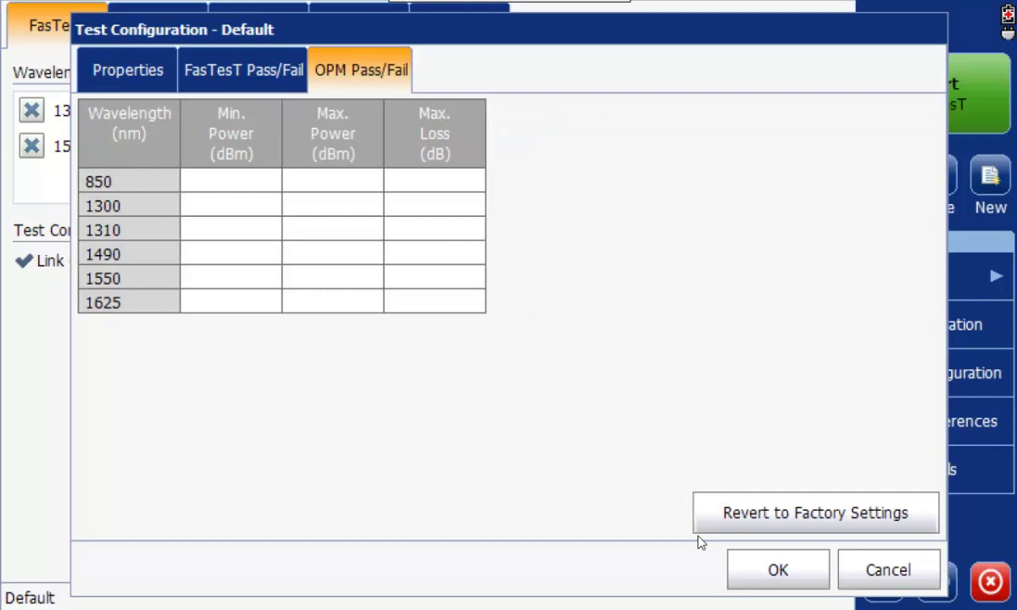
{"action": "key", "text": "Return"}
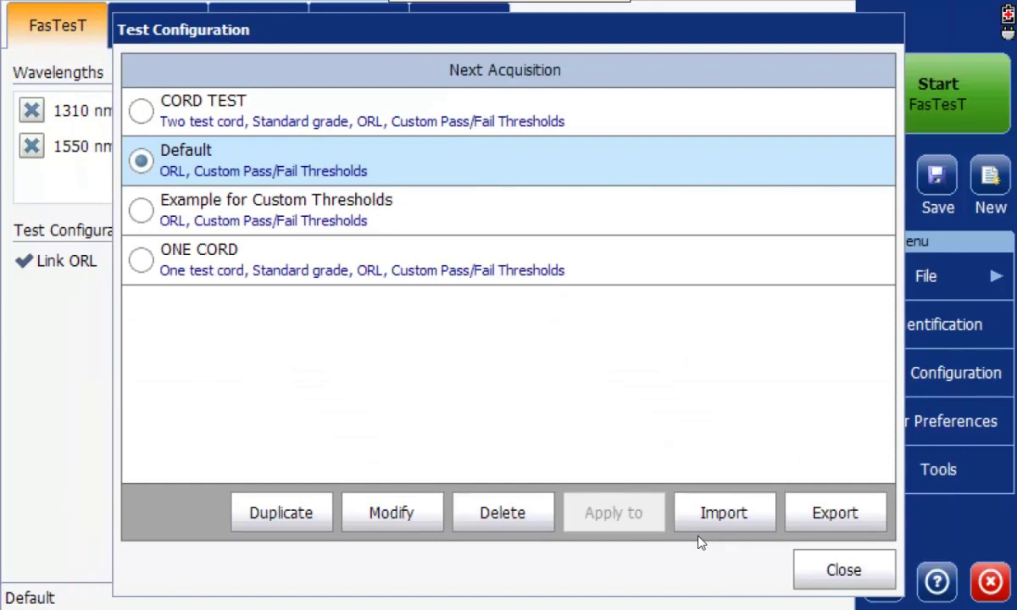
Close the test configuration list and add Fiber ID to the file name, previewing Cable_Fiber1.olts.
{"action": "key", "text": "Escape"}
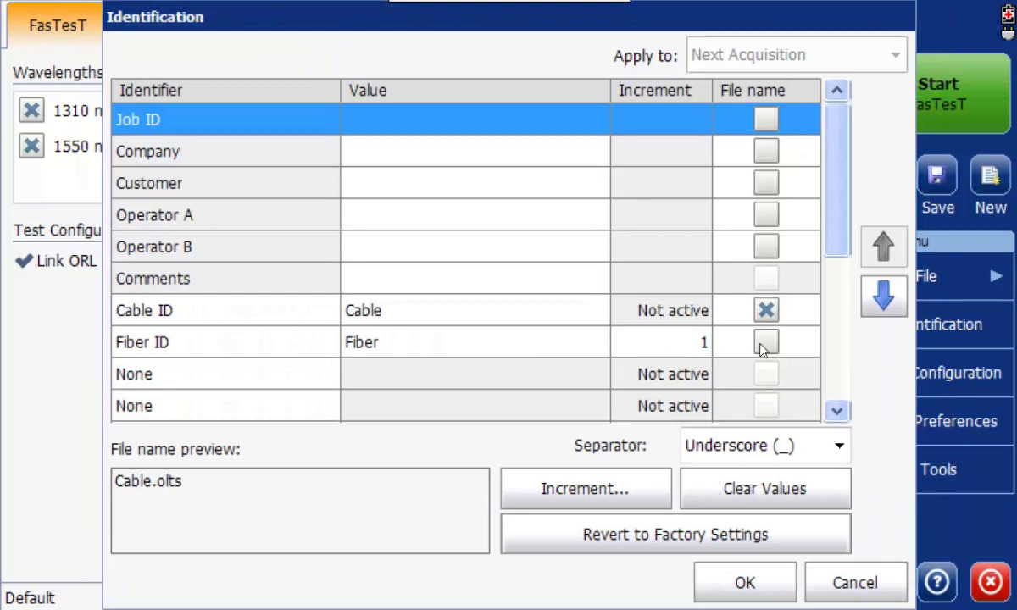
{"action": "left_click", "coordinate": [765, 342]}
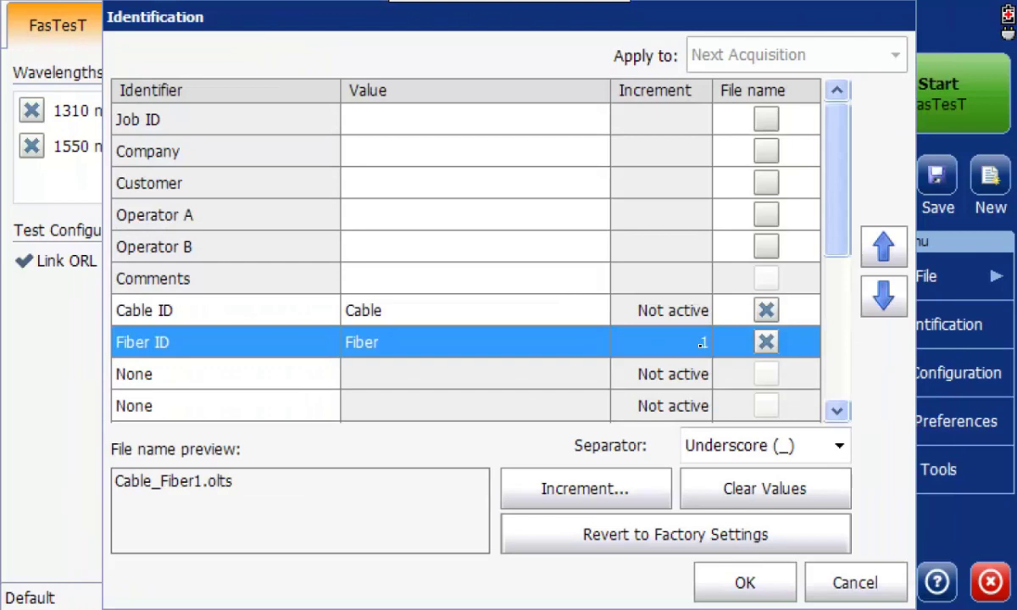
Set the Fiber ID increment to 1.
{"action": "left_click", "coordinate": [694, 343]}
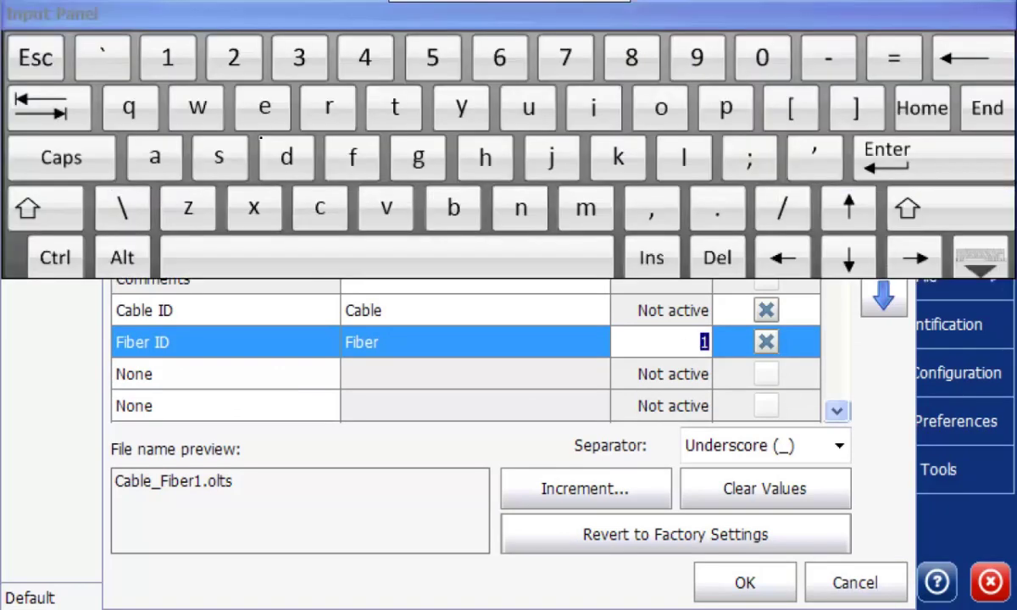
{"action": "type", "text": "13"}
{"action": "key", "text": "BackSpace"}
{"action": "key", "text": "BackSpace"}
{"action": "type", "text": "1"}
{"action": "left_click", "coordinate": [729, 351]}
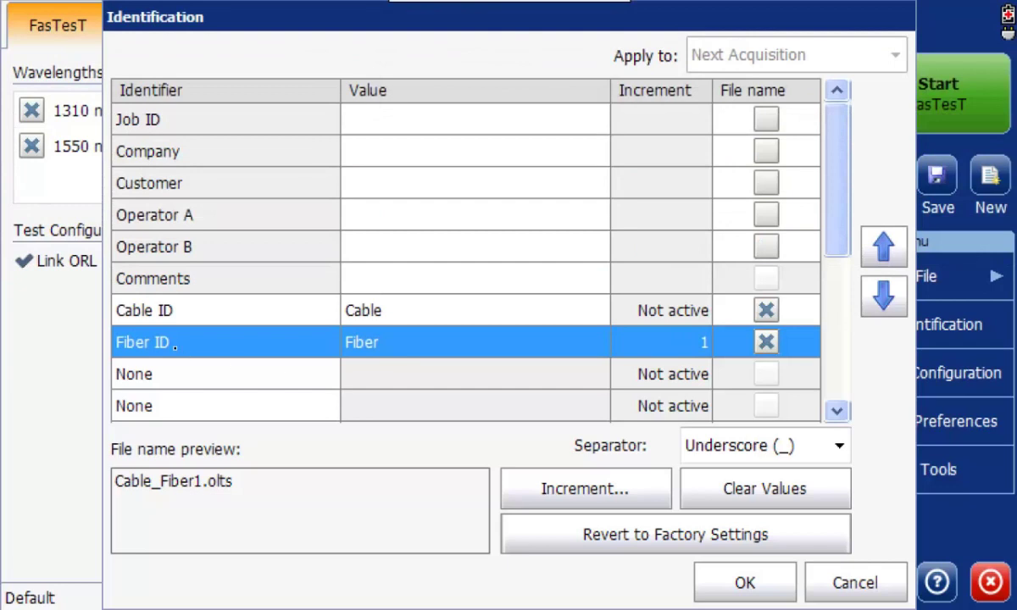
Assign Location A and Location B to the two unused identifier rows.
{"action": "left_click", "coordinate": [326, 380]}
{"action": "left_click", "coordinate": [327, 374]}
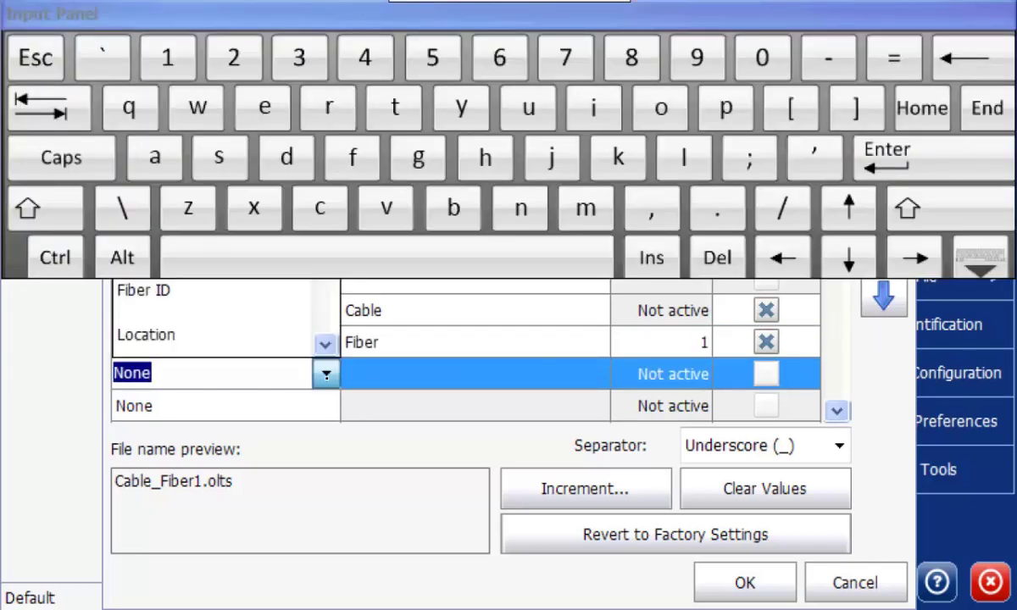
{"action": "left_click_drag", "start_coordinate": [326, 169], "coordinate": [327, 231]}
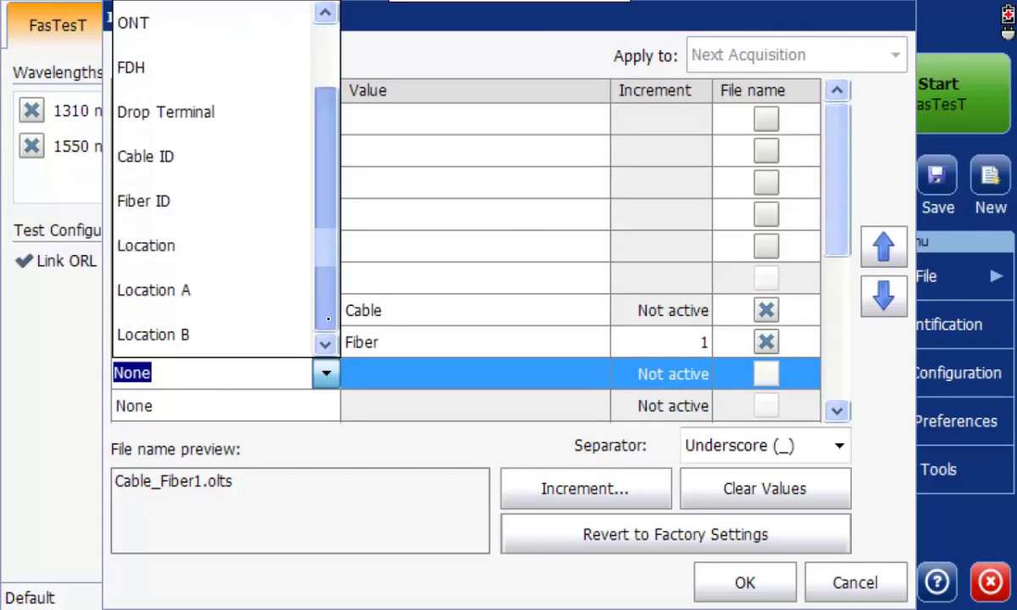
{"action": "left_click", "coordinate": [234, 289]}
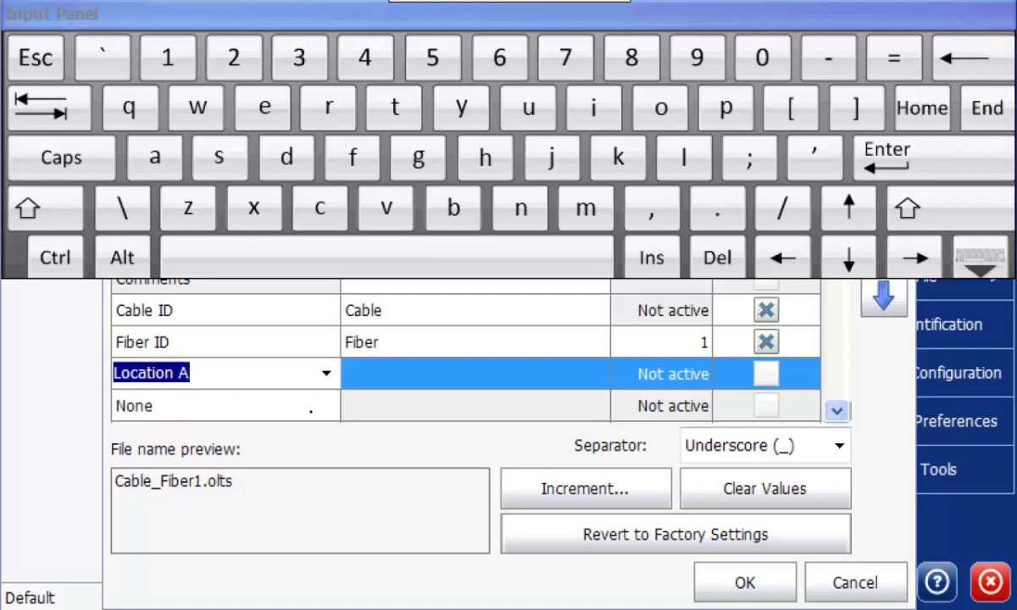
{"action": "left_click", "coordinate": [323, 407]}
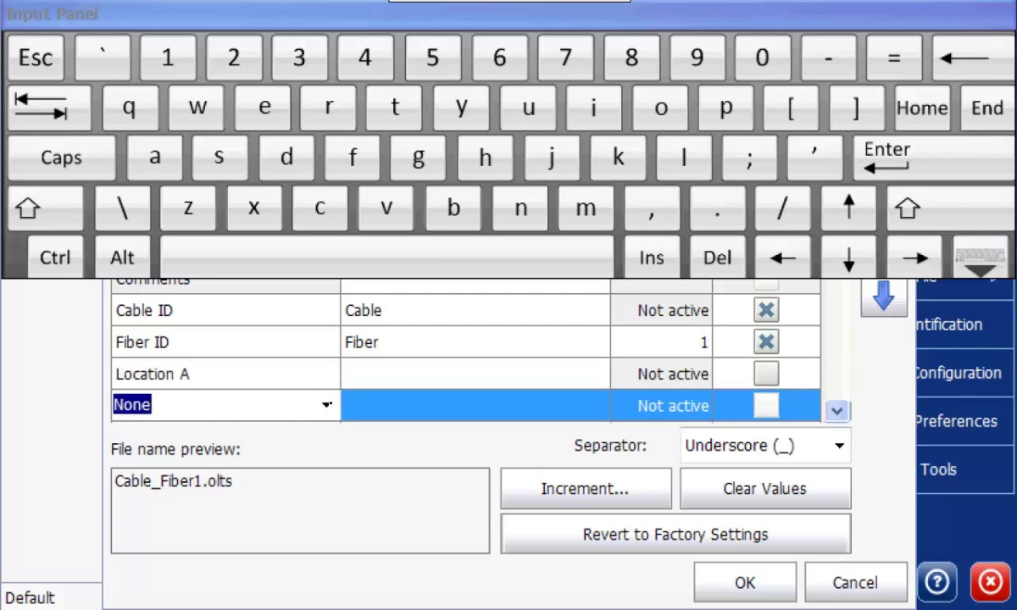
{"action": "left_click", "coordinate": [327, 405]}
{"action": "scroll", "coordinate": [268, 374], "scroll_direction": "down", "scroll_amount": 2}
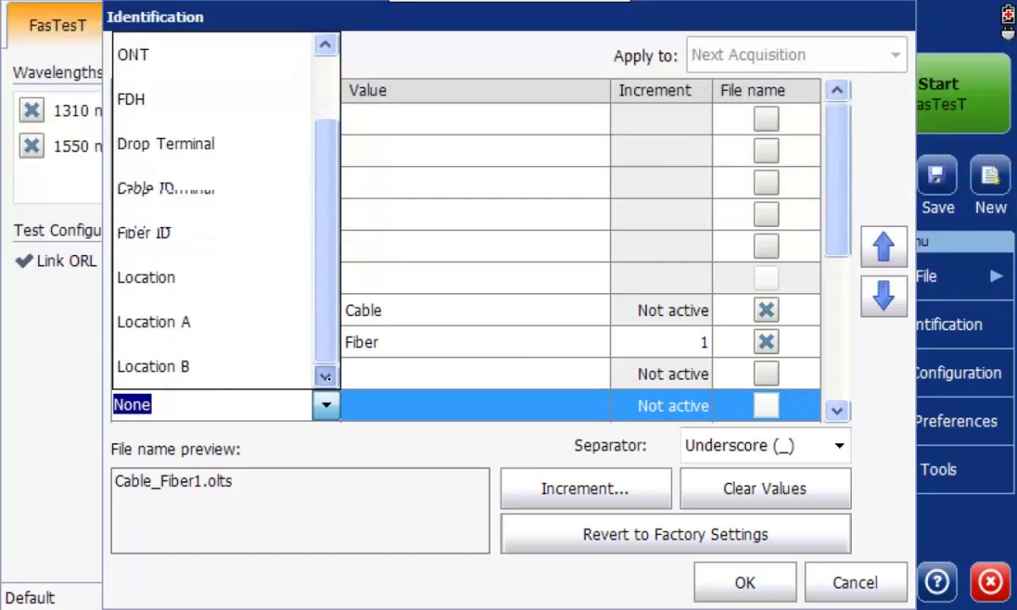
{"action": "left_click", "coordinate": [267, 374]}
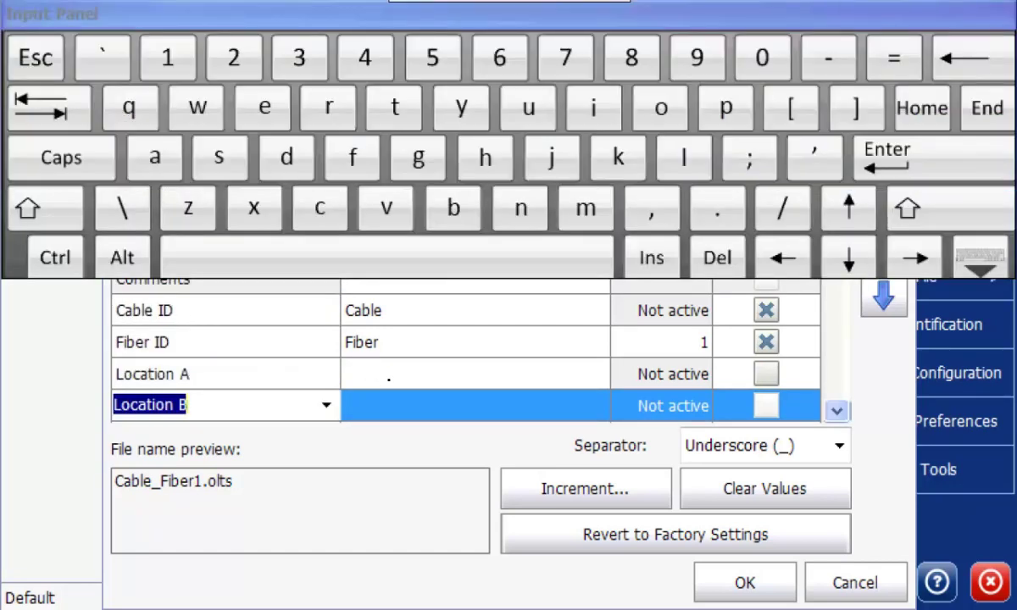
Enter Location A as LACA01 and Location B as SFCA01, and include both in the file name.
{"action": "left_click", "coordinate": [388, 379]}
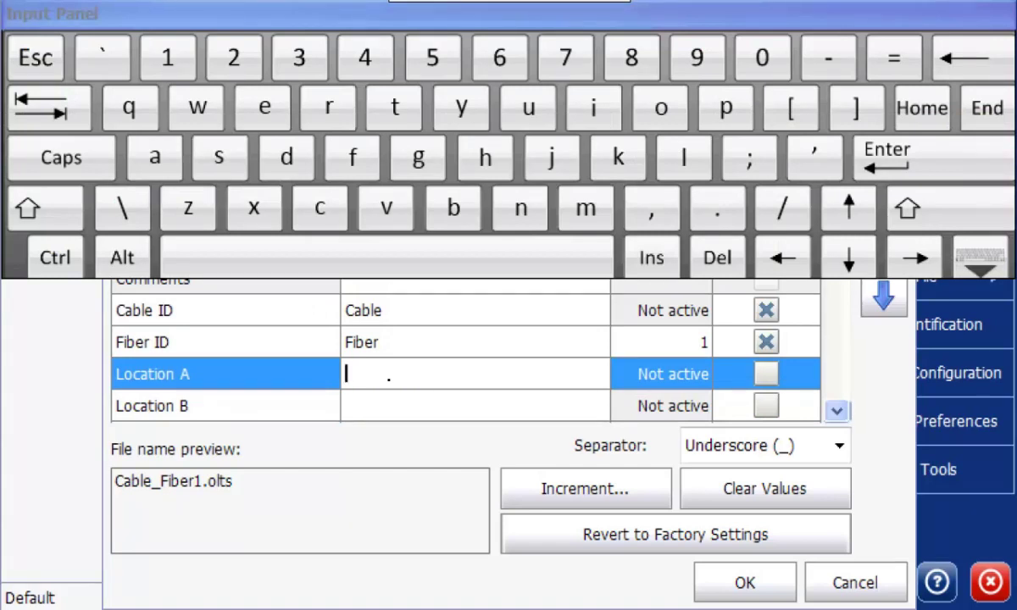
{"action": "type", "text": "LACA01"}
{"action": "key", "text": "Return"}
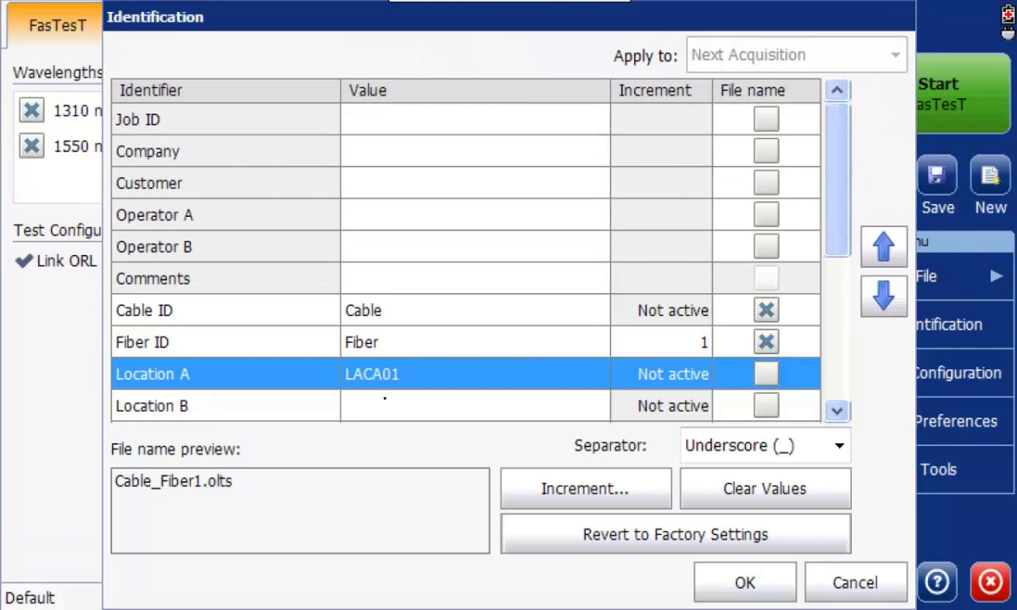
{"action": "left_click", "coordinate": [384, 397]}
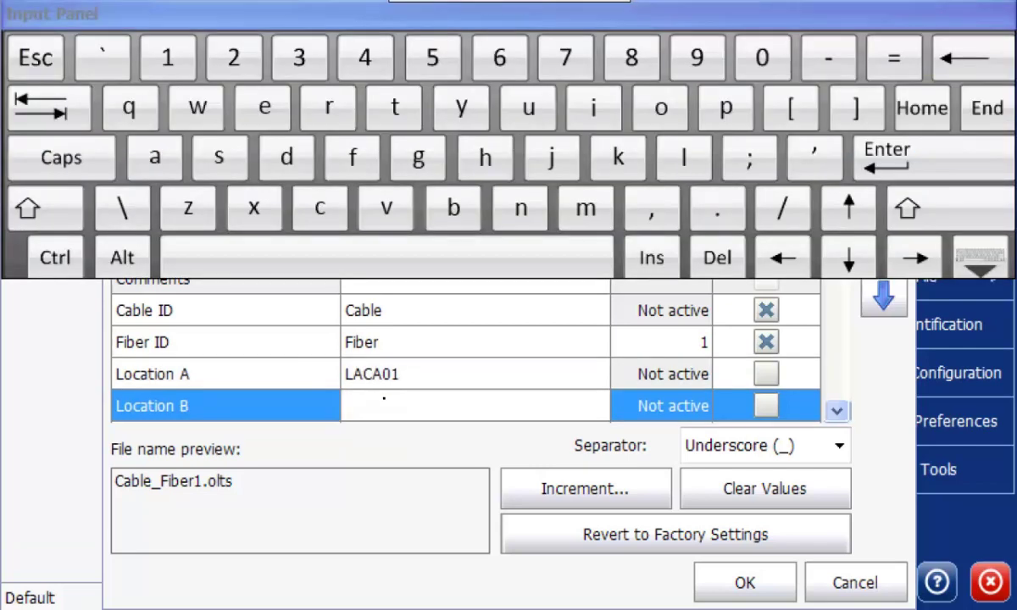
{"action": "type", "text": "SFCA01"}
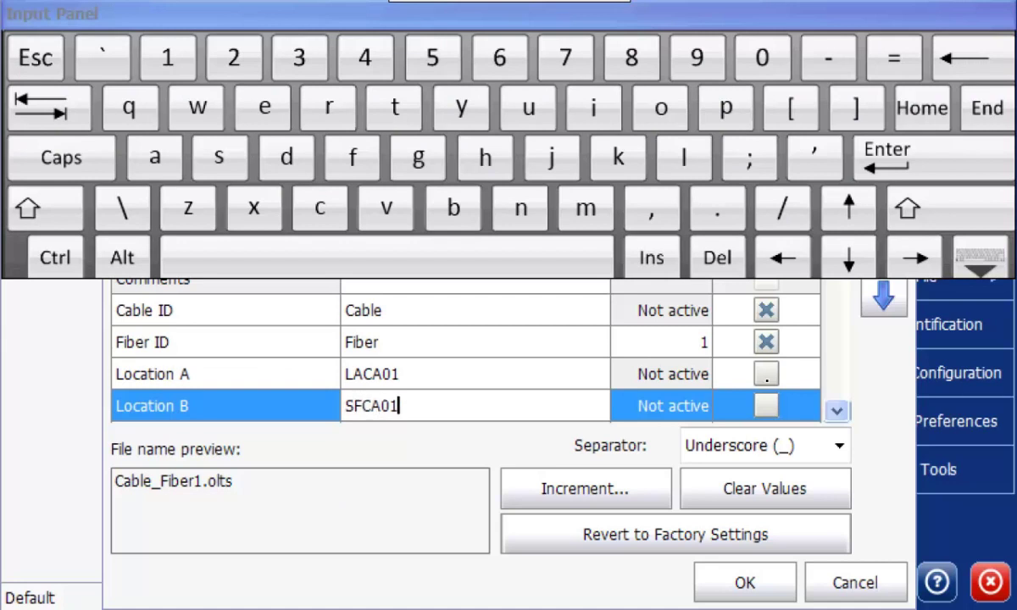
{"action": "left_click", "coordinate": [766, 374]}
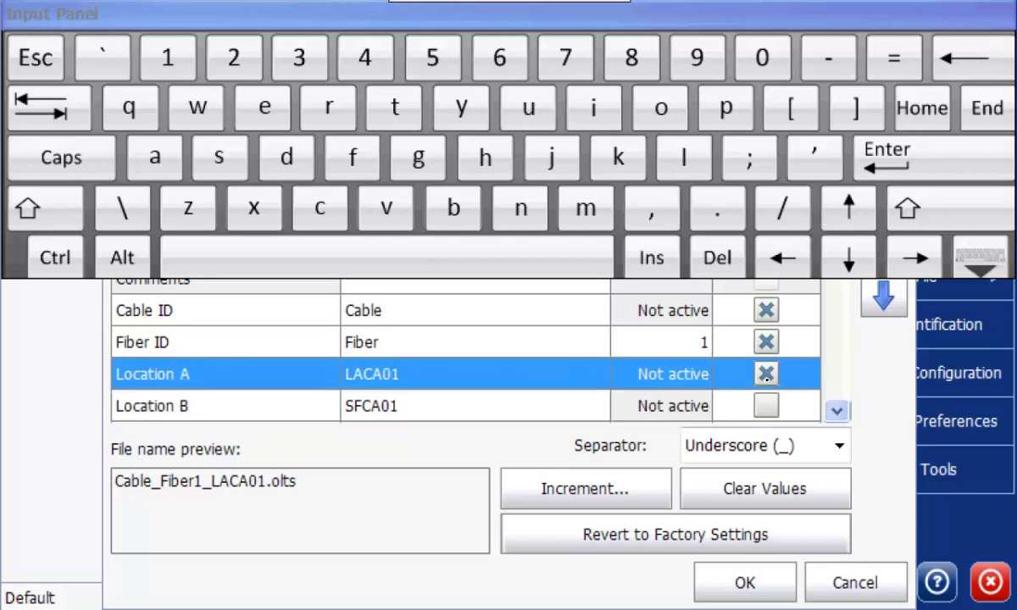
{"action": "left_click", "coordinate": [766, 406]}
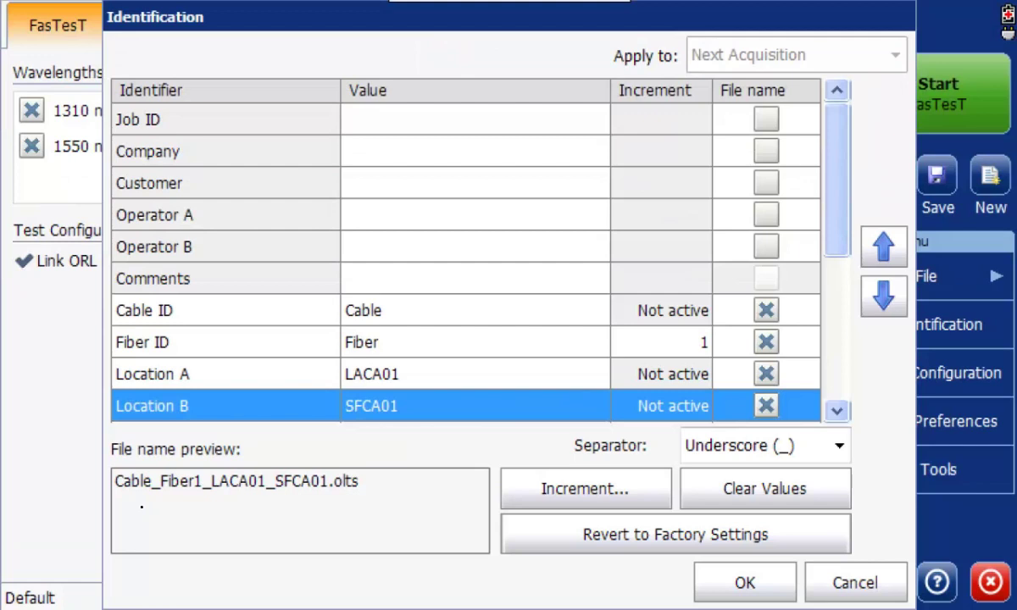
Change the Cable ID to PCH and accept the identification settings with OK.
{"action": "left_click", "coordinate": [419, 312]}
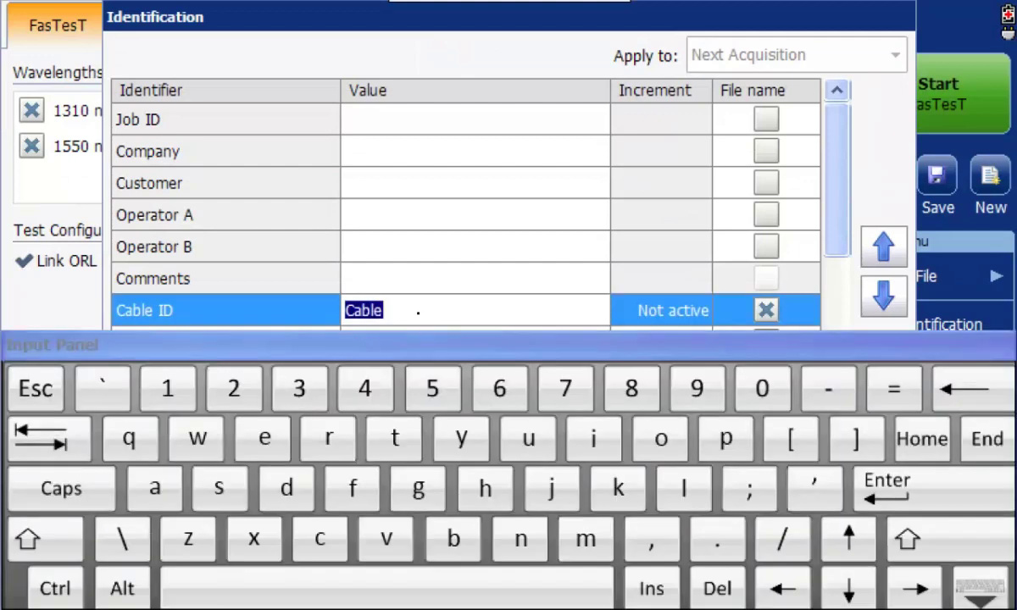
{"action": "type", "text": "Trunk"}
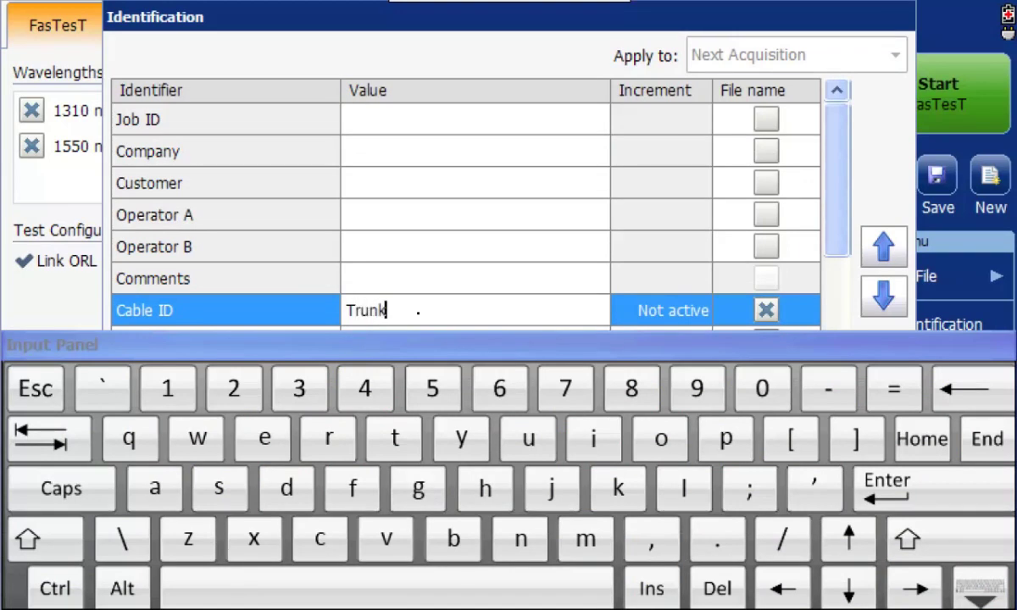
{"action": "key", "text": "BackSpace"}
{"action": "key", "text": "BackSpace"}
{"action": "key", "text": "BackSpace"}
{"action": "key", "text": "BackSpace"}
{"action": "type", "text": "PCH"}
{"action": "left_click", "coordinate": [887, 488]}
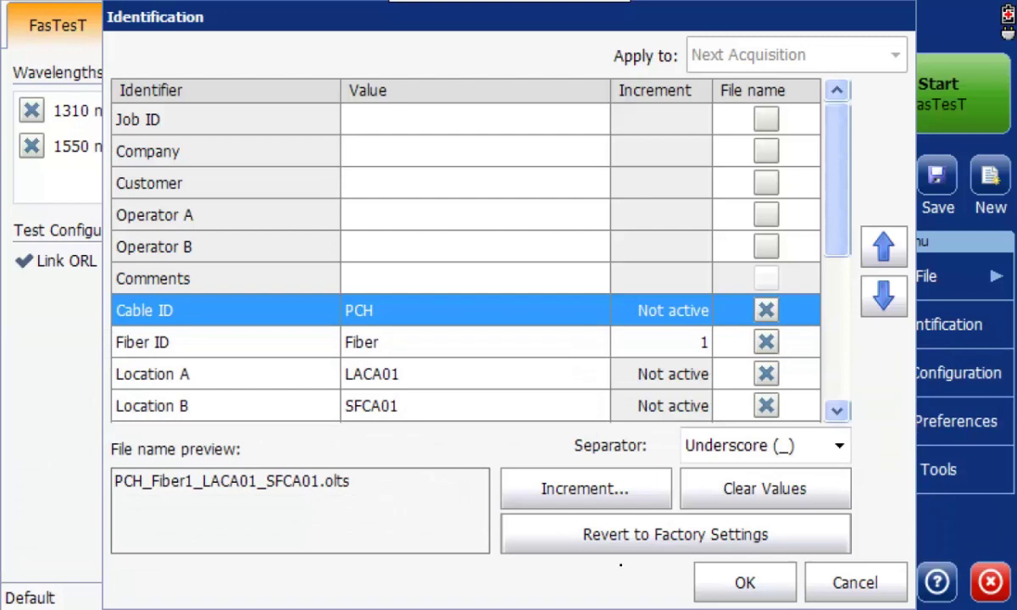
{"action": "left_click", "coordinate": [732, 585]}
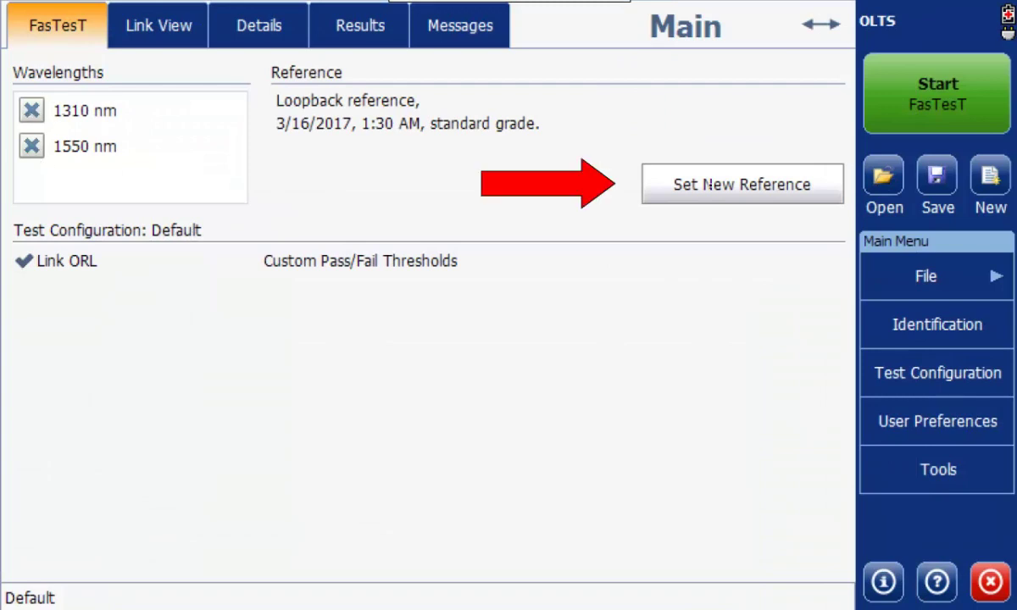
Start setting a new singlemode reference and choose the Loopback method.
{"action": "left_click", "coordinate": [706, 184]}
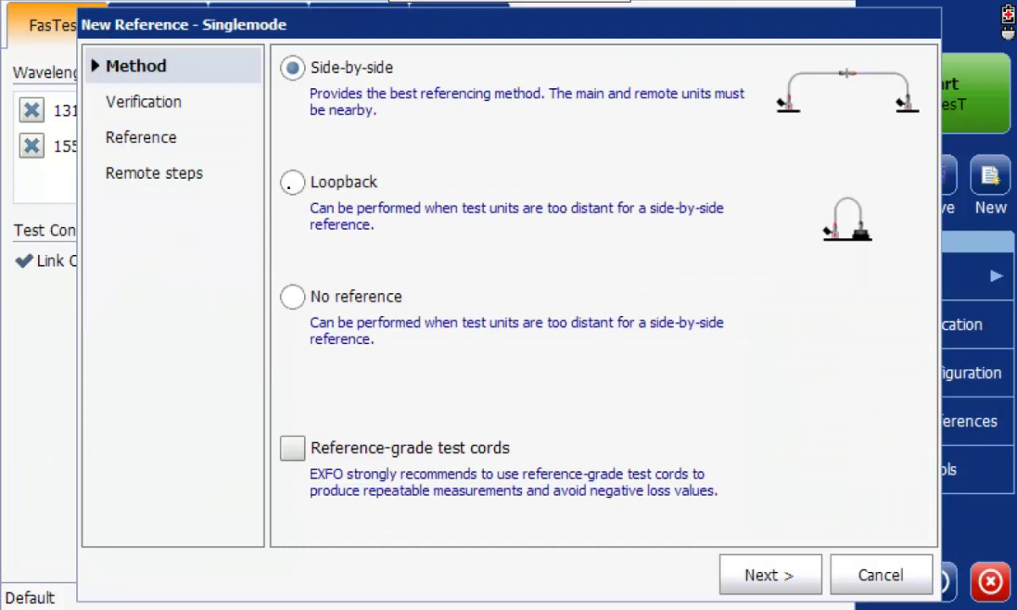
{"action": "left_click", "coordinate": [291, 183]}
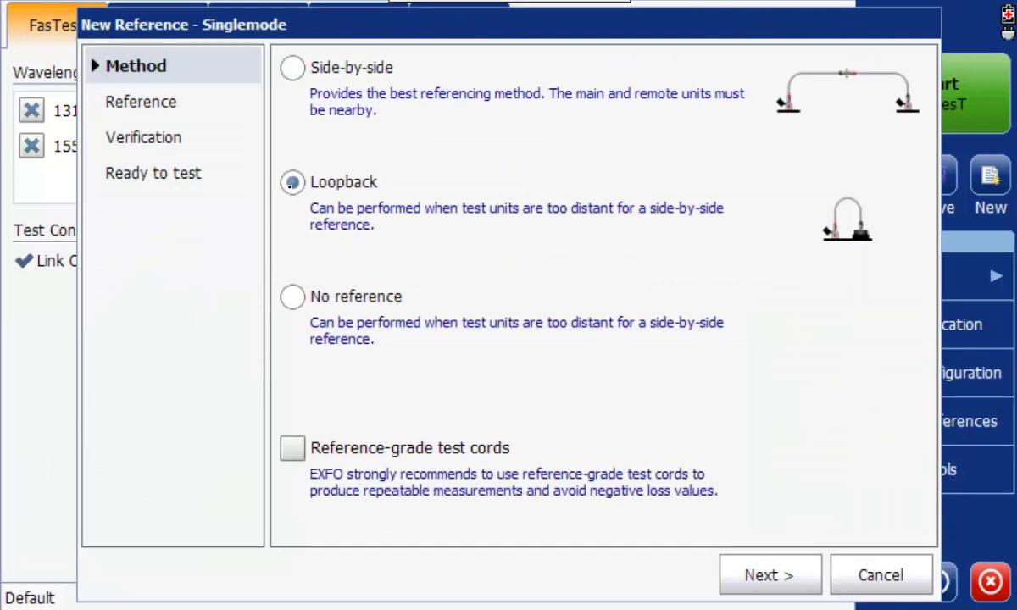
Keep this unit as Main unit and advance to the Reference step with TC1 connected.
{"action": "left_click", "coordinate": [795, 583]}
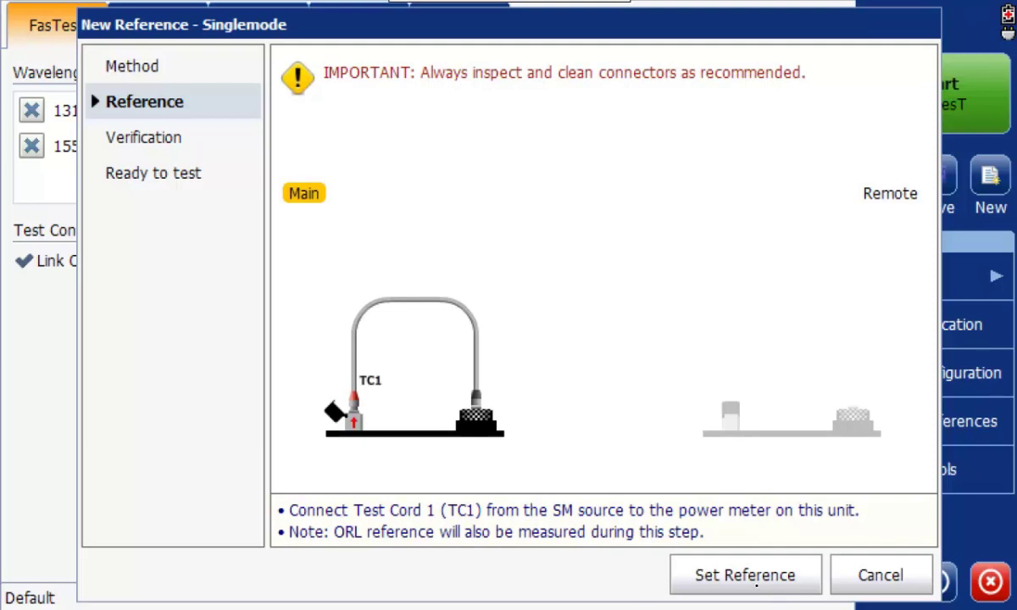
Set the reference, retrying twice until it reads 0.70 dB at 1310 nm and 0.35 dB at 1550 nm.
{"action": "left_click", "coordinate": [754, 581]}
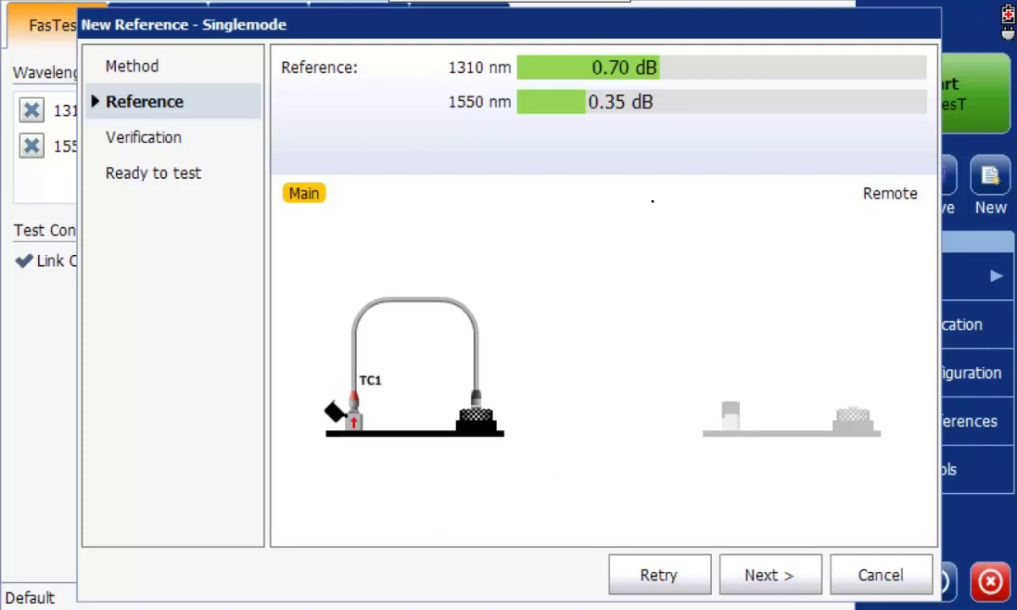
{"action": "left_click", "coordinate": [690, 581]}
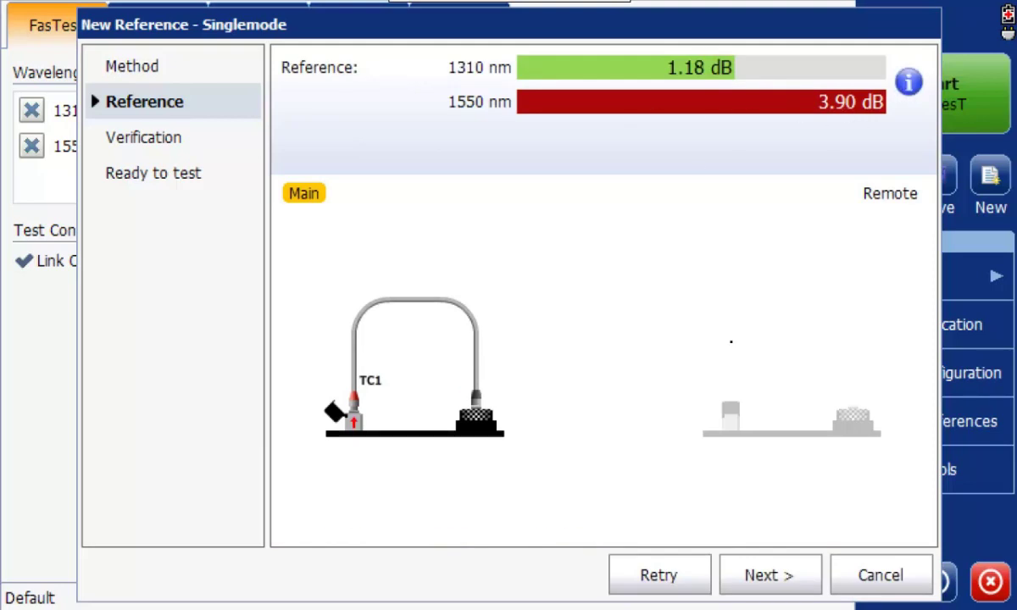
{"action": "left_click", "coordinate": [676, 569]}
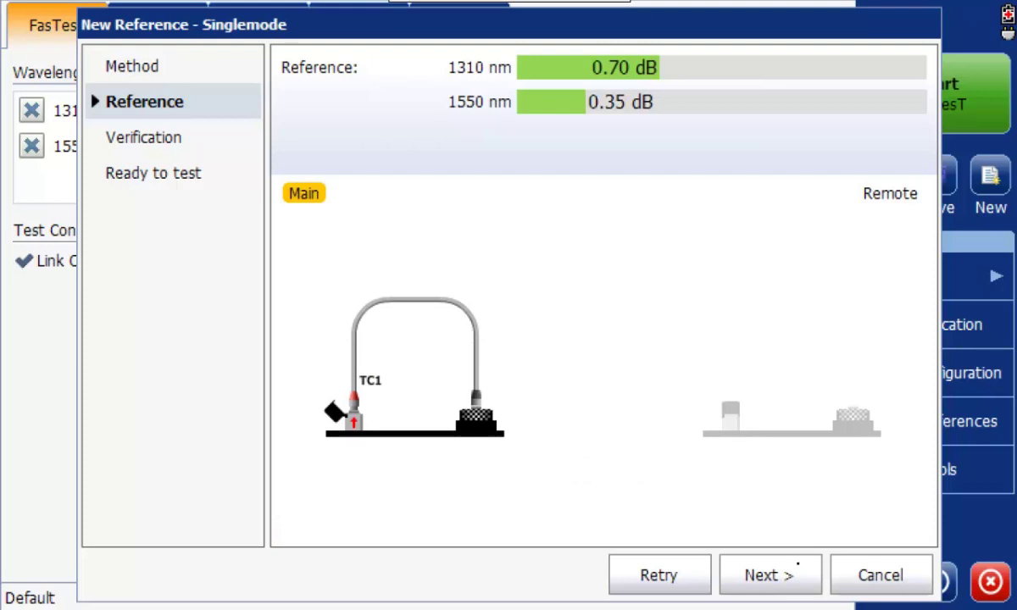
Advance from the reference to the optional TC3 verification step.
{"action": "left_click", "coordinate": [788, 575]}
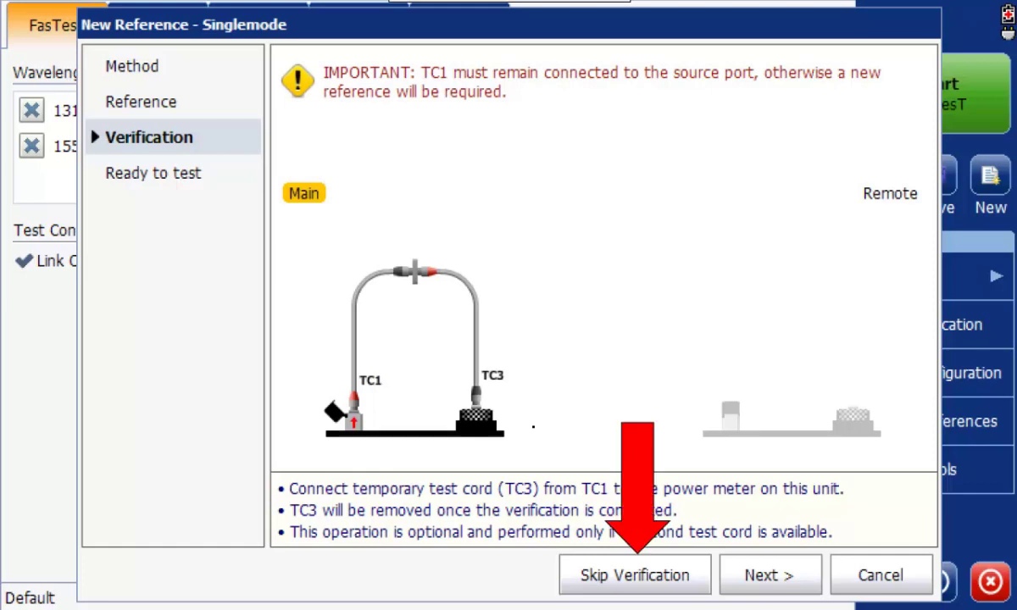
Skip the optional TC3 verification and apply the new singlemode loopback reference.
{"action": "left_click", "coordinate": [634, 575]}
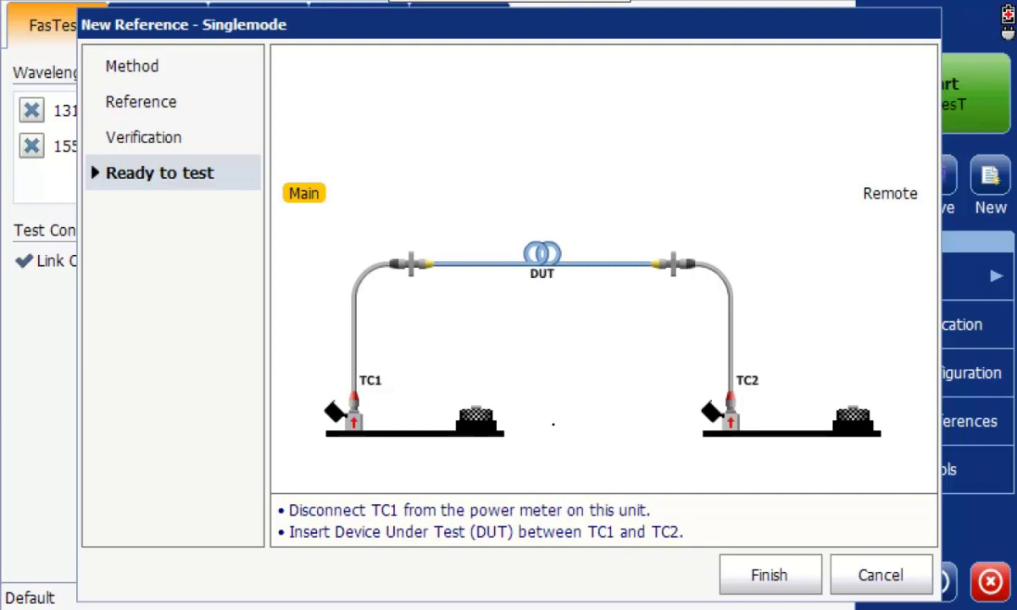
{"action": "left_click", "coordinate": [770, 578]}
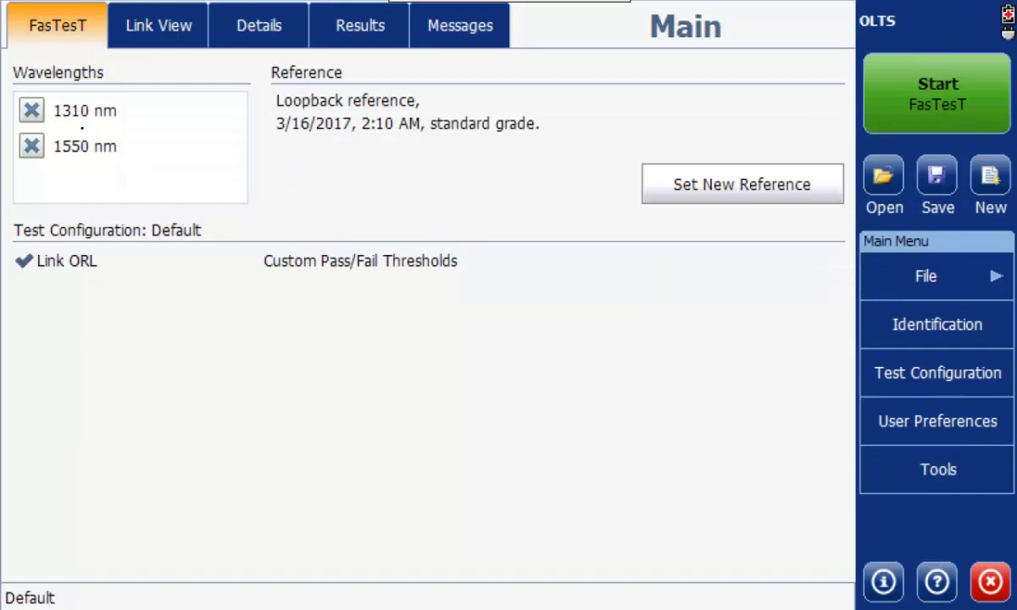
Take a loopback reference as the remote unit (0.70/0.35 dB) and skip test-cord verification.
{"action": "left_click", "coordinate": [752, 193]}
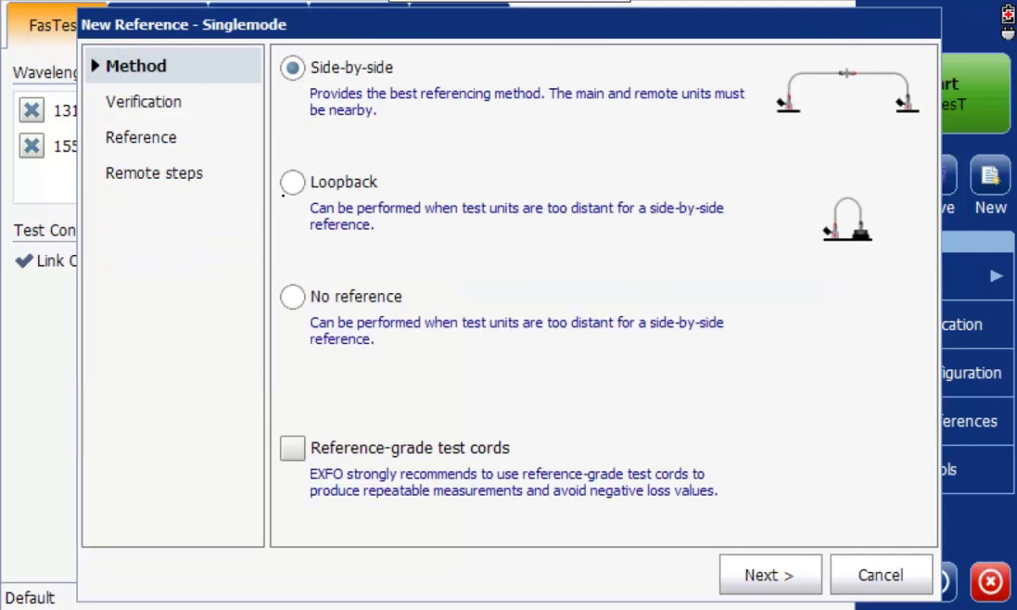
{"action": "left_click", "coordinate": [295, 183]}
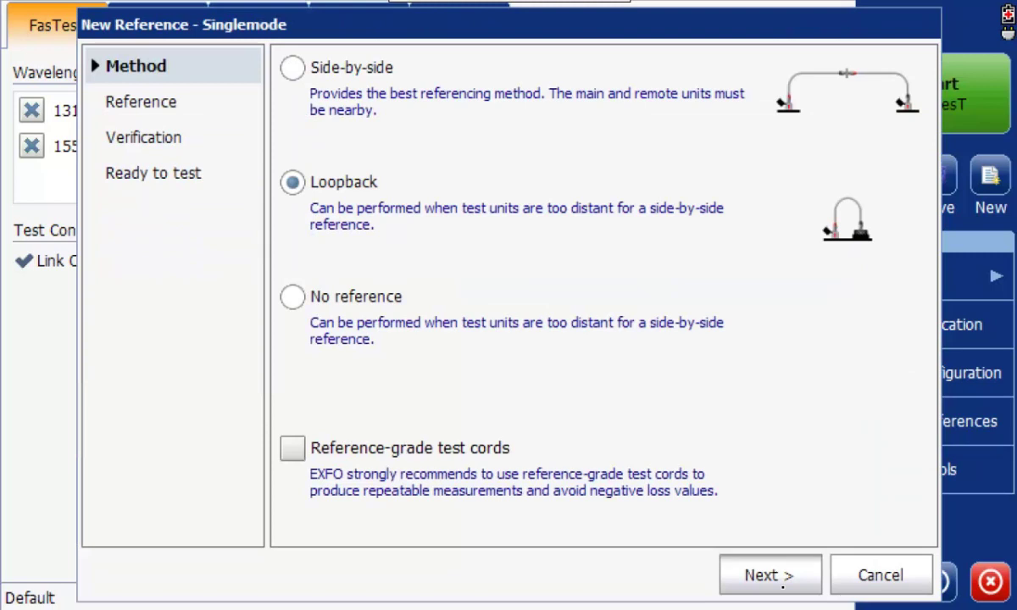
{"action": "left_click", "coordinate": [734, 552]}
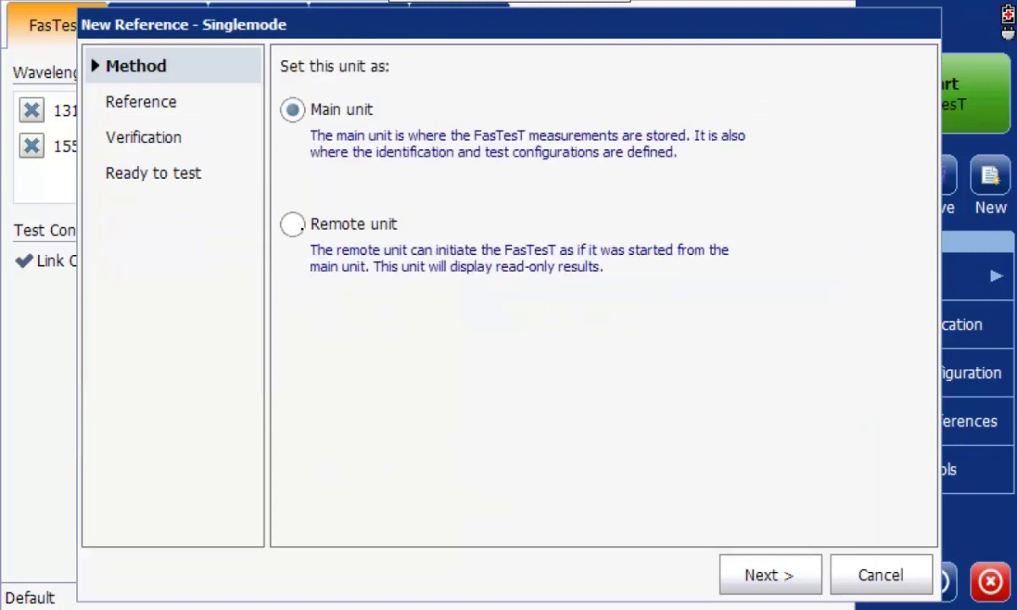
{"action": "left_click", "coordinate": [292, 225]}
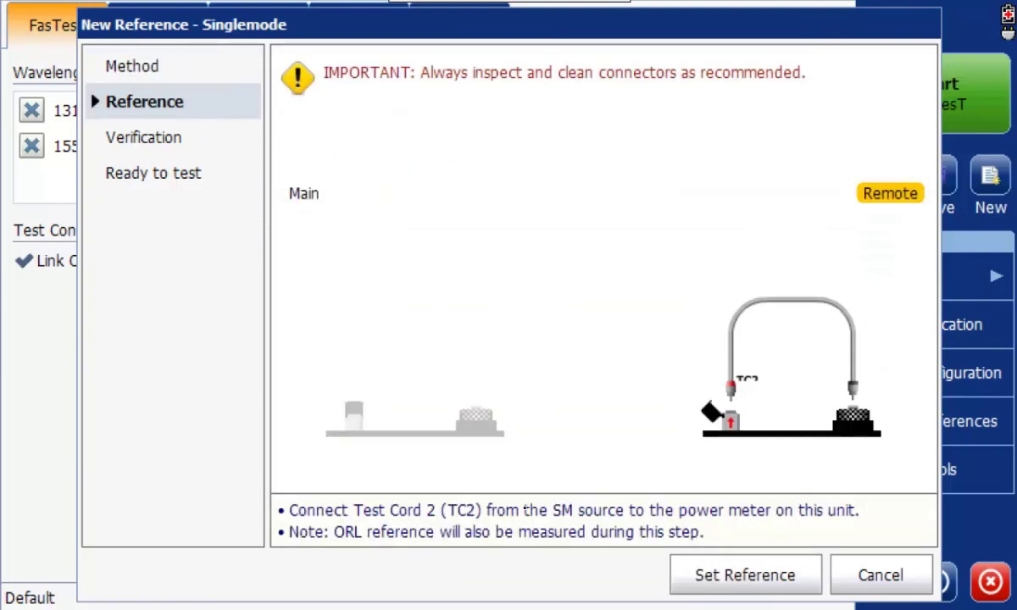
{"action": "left_click", "coordinate": [748, 577]}
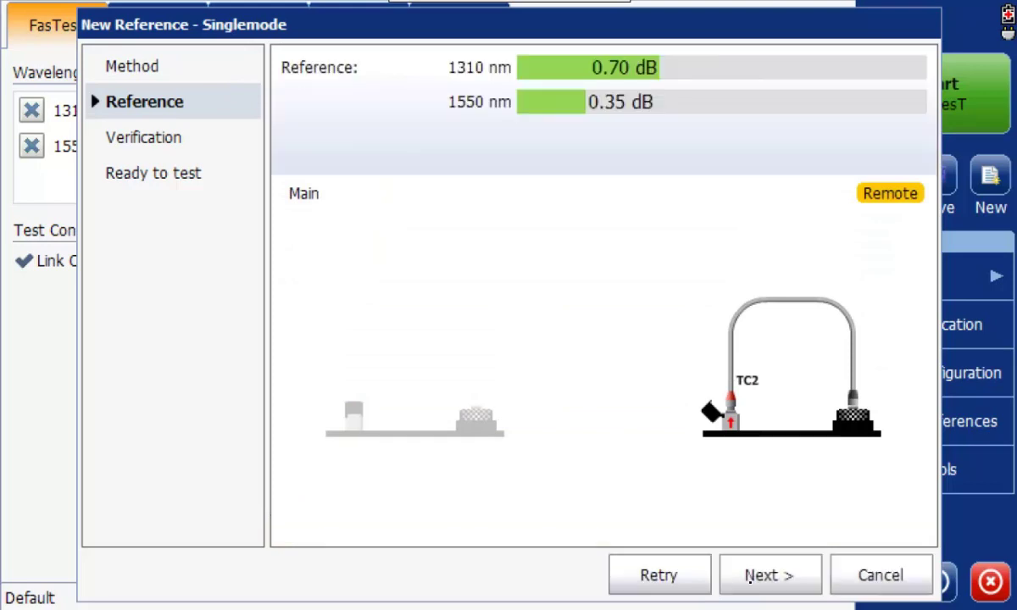
{"action": "left_click", "coordinate": [769, 576]}
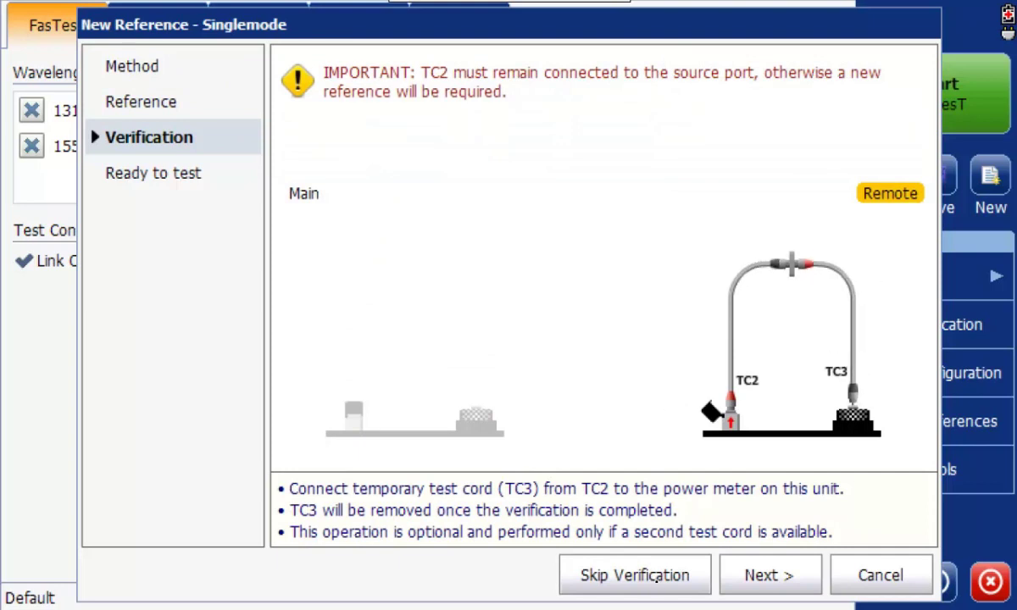
{"action": "left_click", "coordinate": [657, 579]}
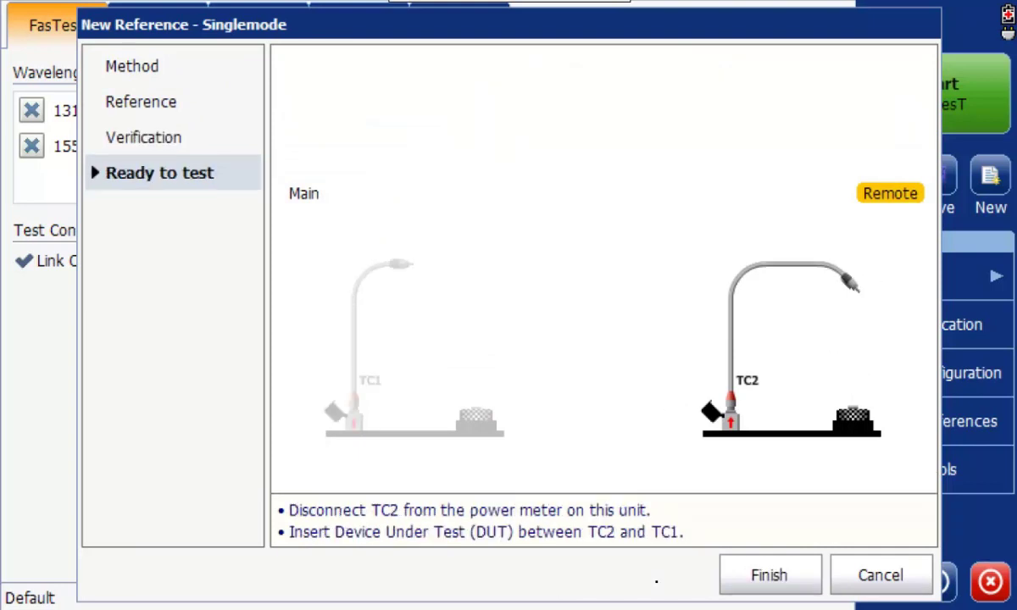
Finish the reference wizard to apply the 2:13 AM loopback reference.
{"action": "left_click", "coordinate": [769, 575]}
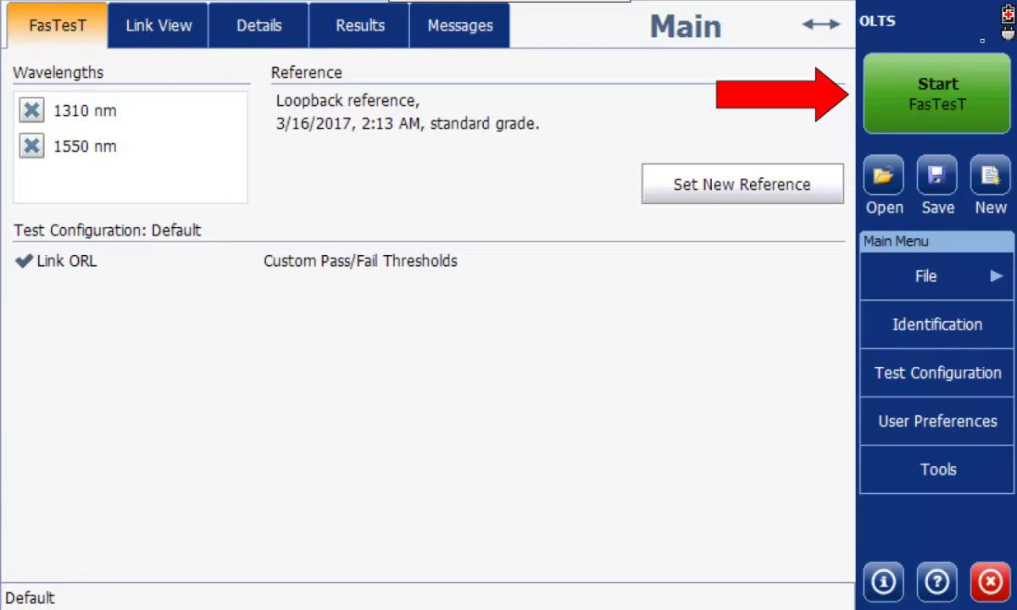
Test fiber 1 and store PCH_Fiber1_LACA01_SFCA01 (1.37/0.89 dB average loss, 1.5328 km).
{"action": "left_click", "coordinate": [939, 89]}
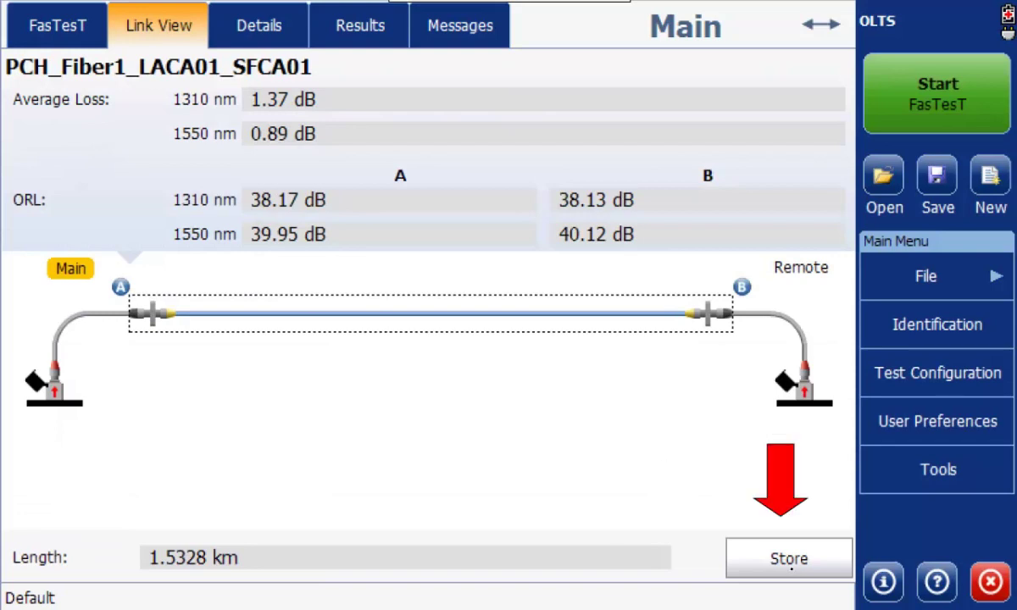
{"action": "left_click", "coordinate": [790, 569]}
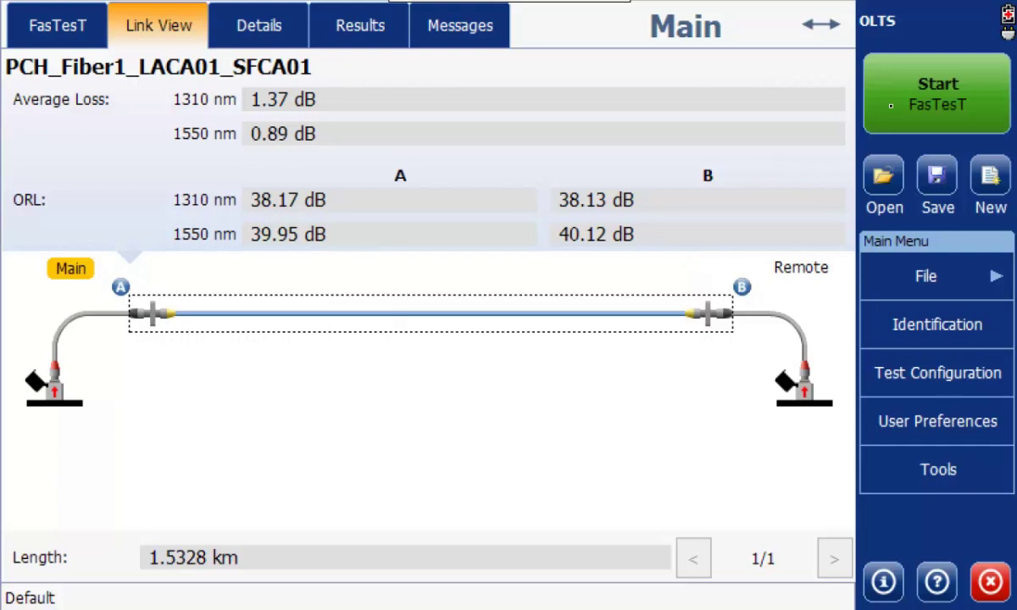
Test and store PCH_Fiber2_LACA01_SFCA01, then view its per-direction loss and ORL details.
{"action": "left_click", "coordinate": [890, 106]}
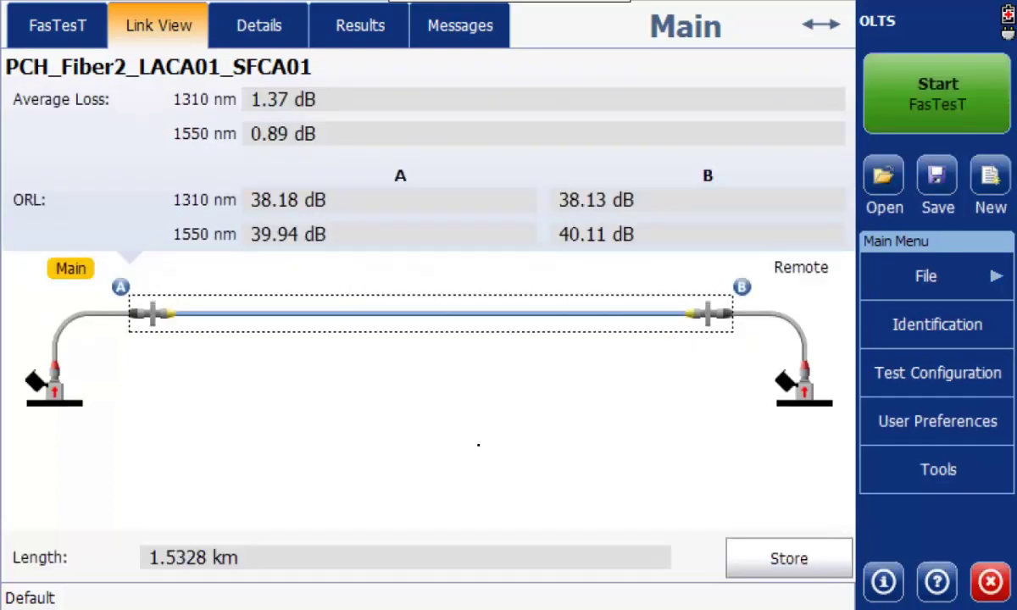
{"action": "left_click", "coordinate": [784, 572]}
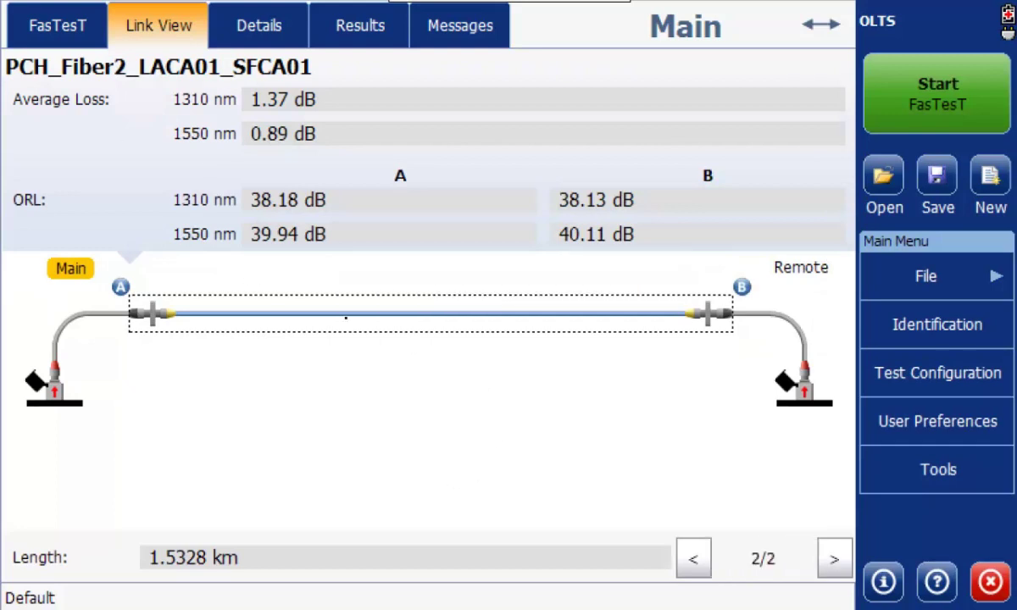
{"action": "left_click", "coordinate": [255, 32]}
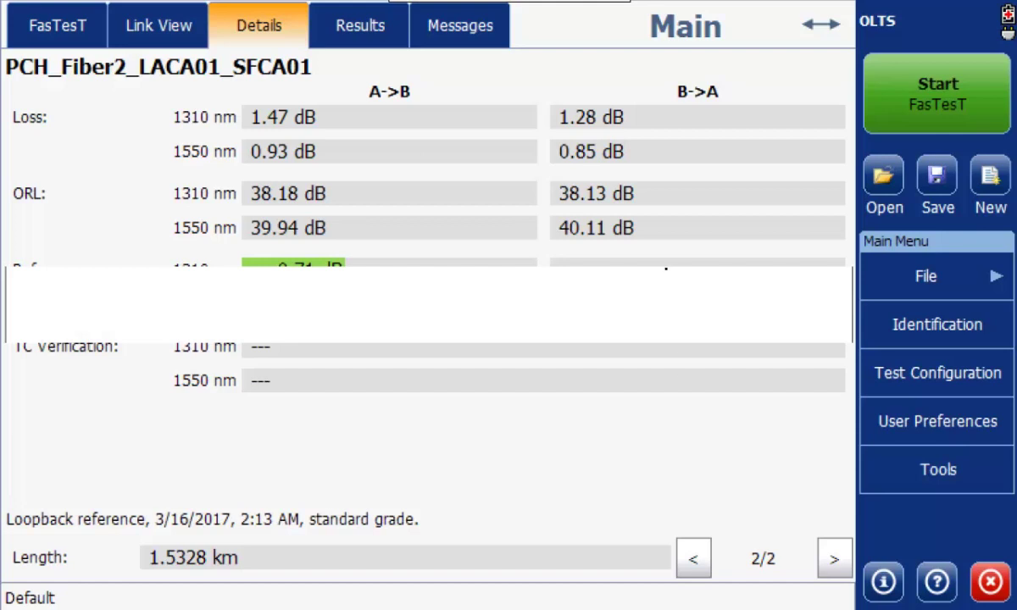
Check the list of stored results, then switch to the Messages pane.
{"action": "left_click", "coordinate": [380, 40]}
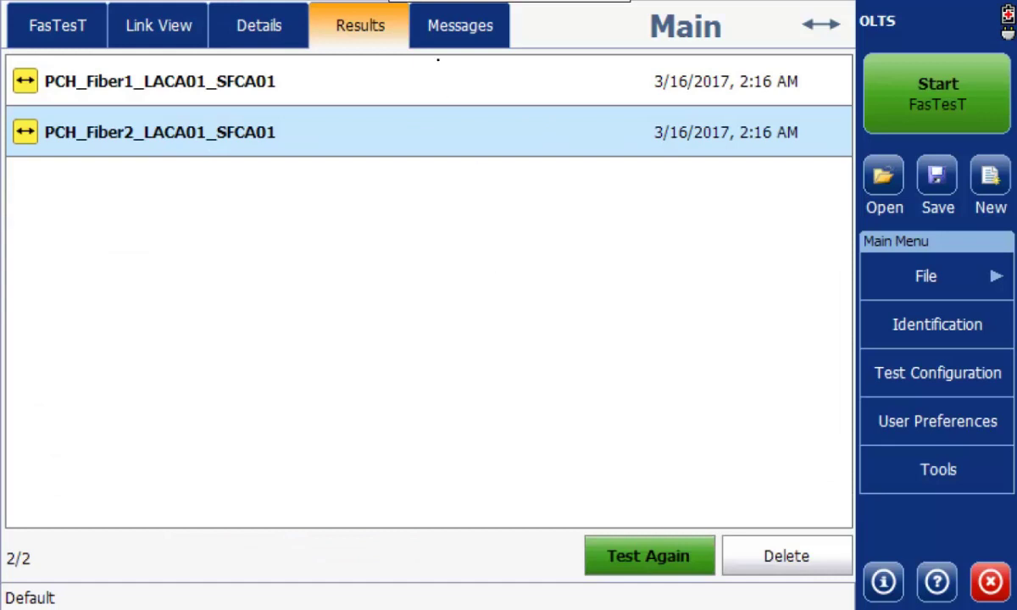
{"action": "left_click", "coordinate": [437, 24]}
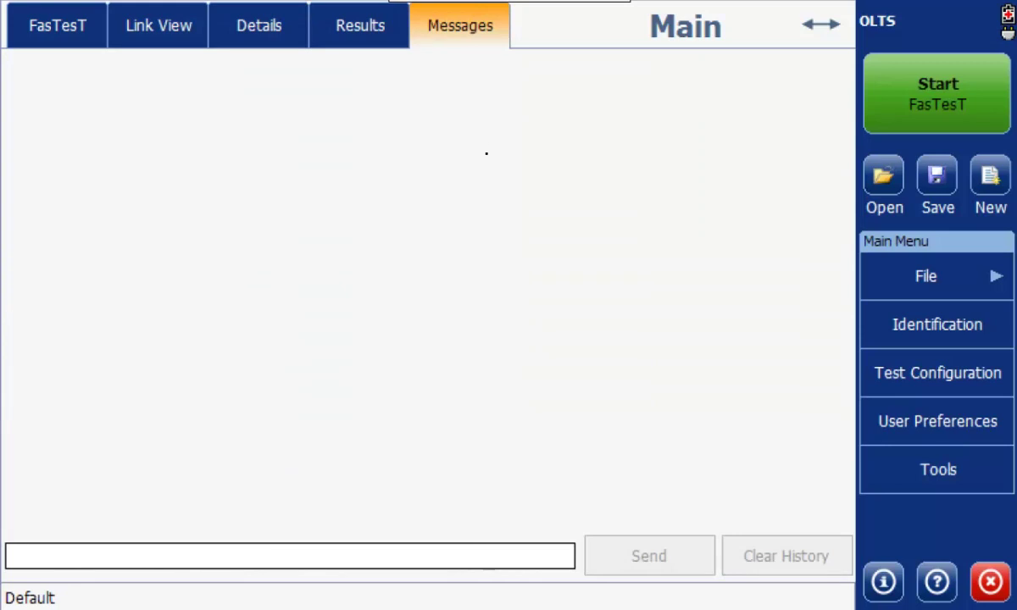
Send the message 'hello world' from the Messages page.
{"action": "left_click", "coordinate": [397, 556]}
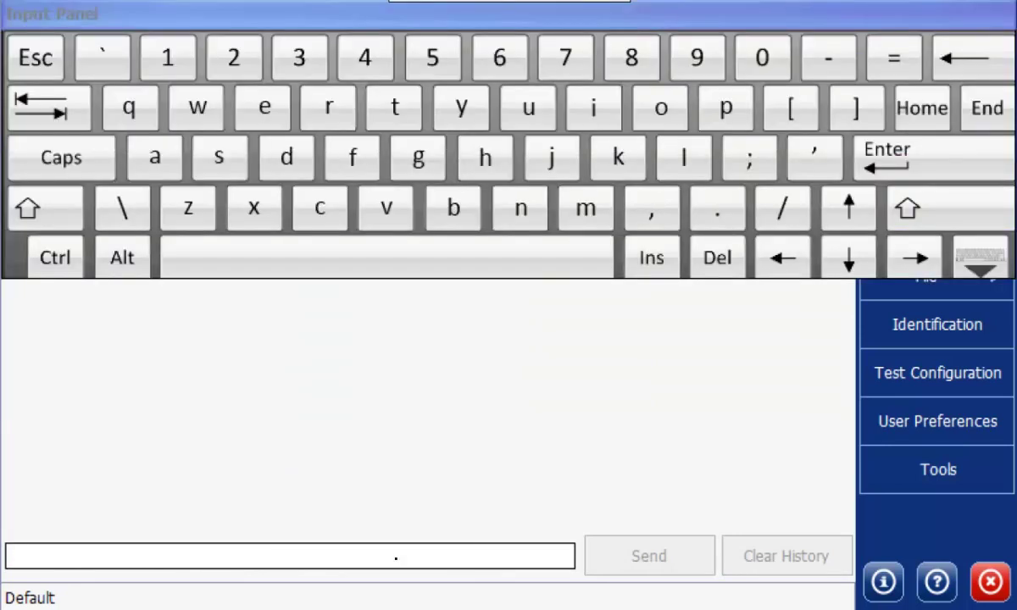
{"action": "type", "text": "hello world"}
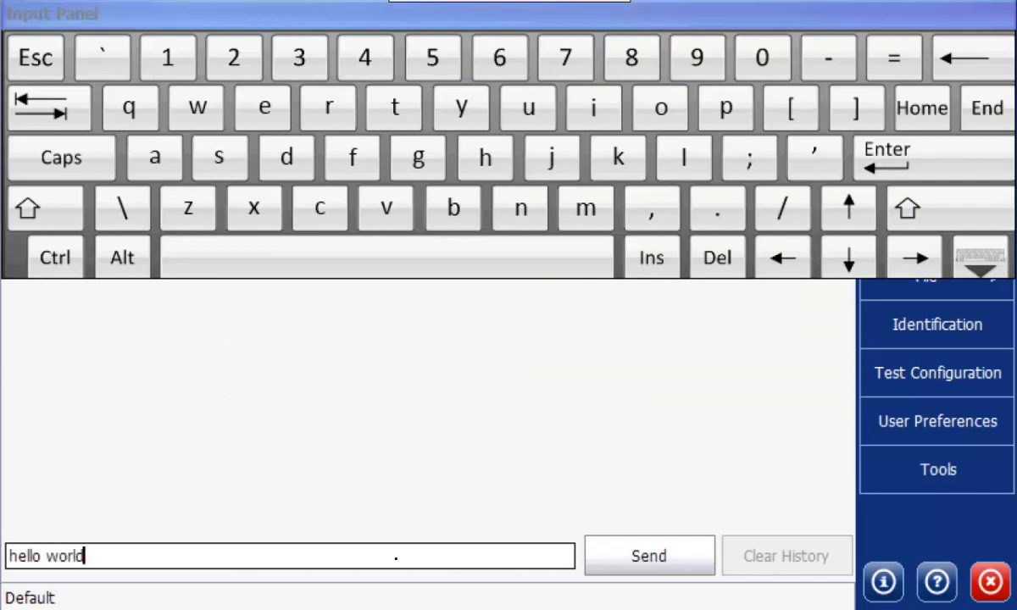
{"action": "key", "text": "Return"}
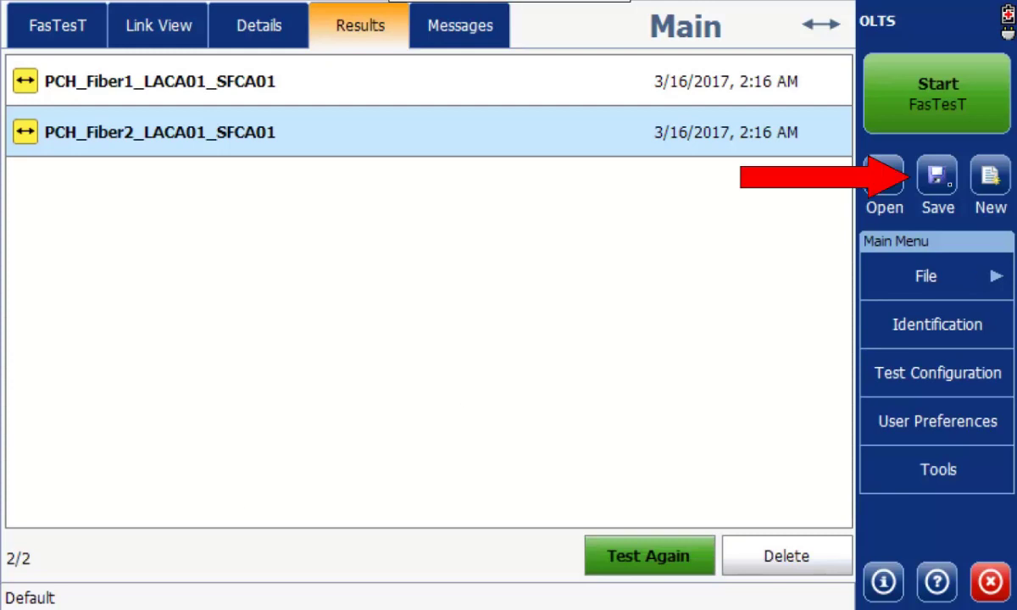
Save both fiber results as PCH_Fiber_LACA01_SFCA01.olts.
{"action": "key", "text": "ctrl+s"}
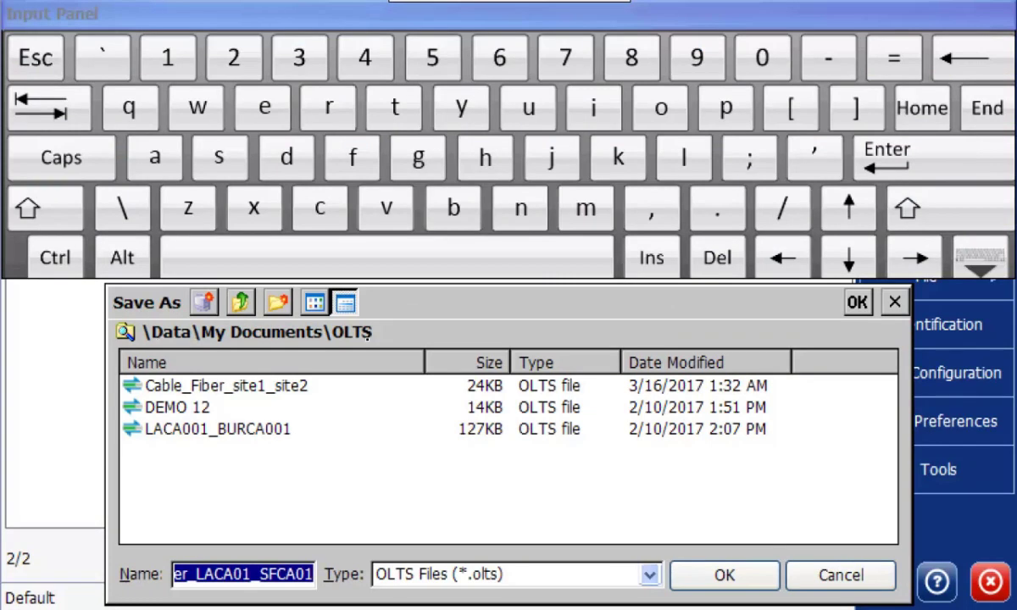
{"action": "left_click", "coordinate": [714, 575]}
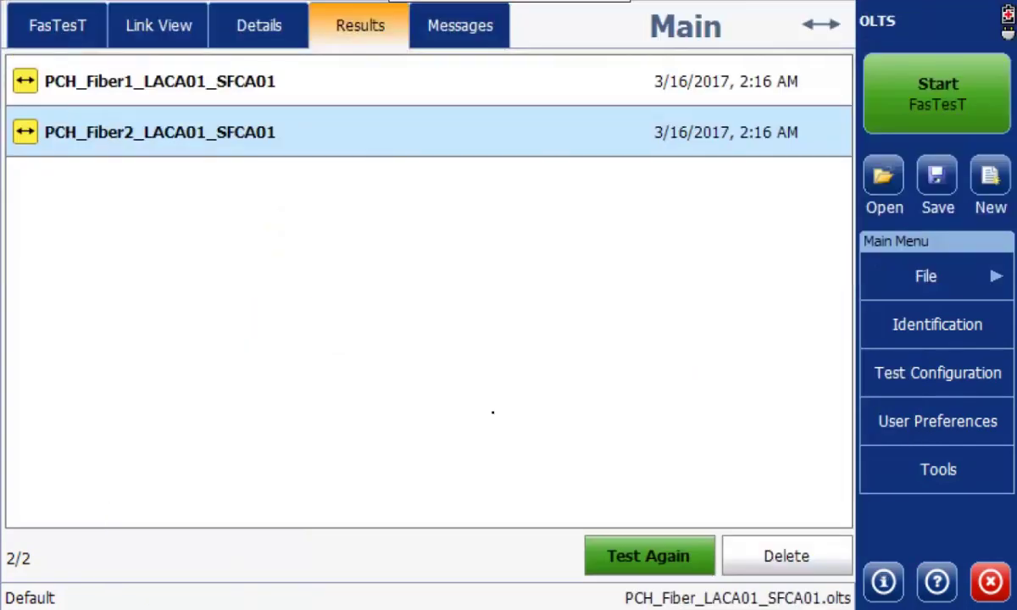